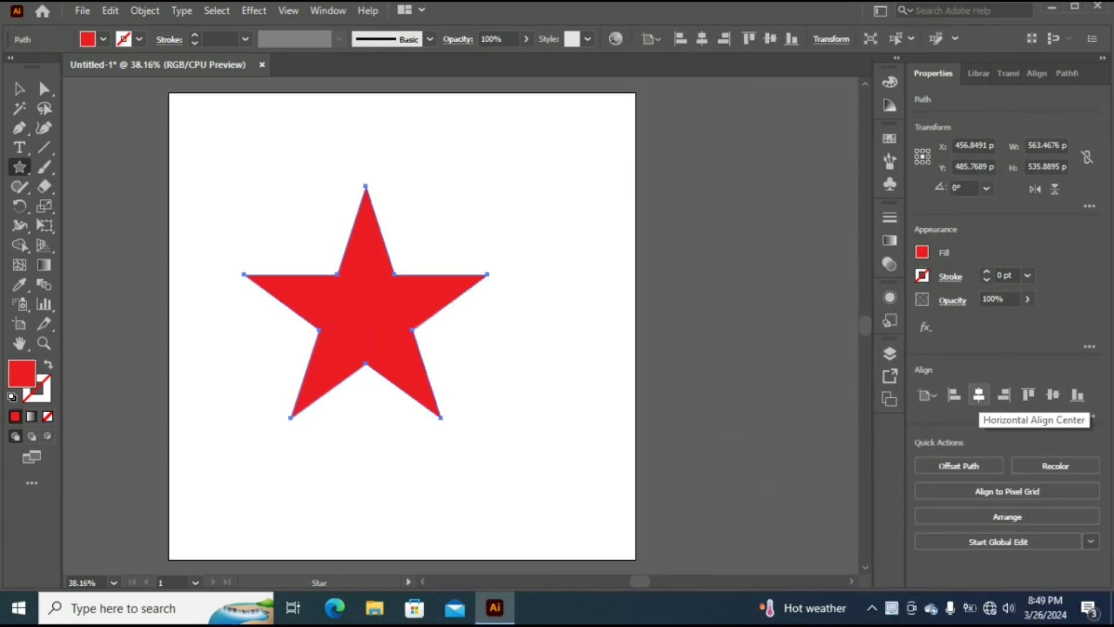
# Align the red star to the artboard centre at X 540 px, Y 540 px
pyautogui.click(978, 395)
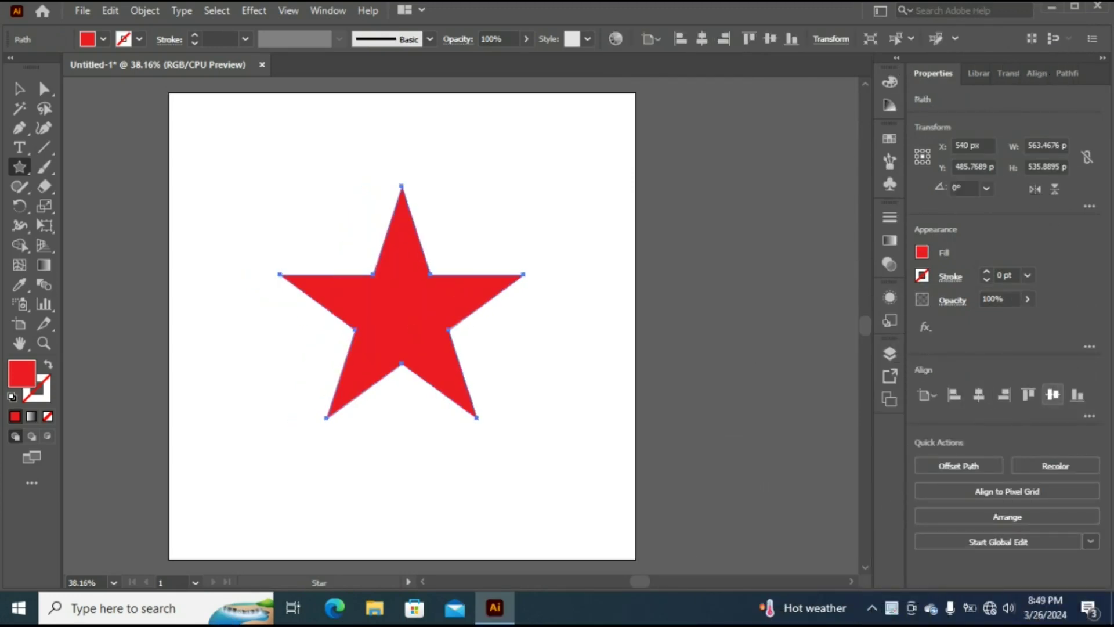
pyautogui.click(1052, 394)
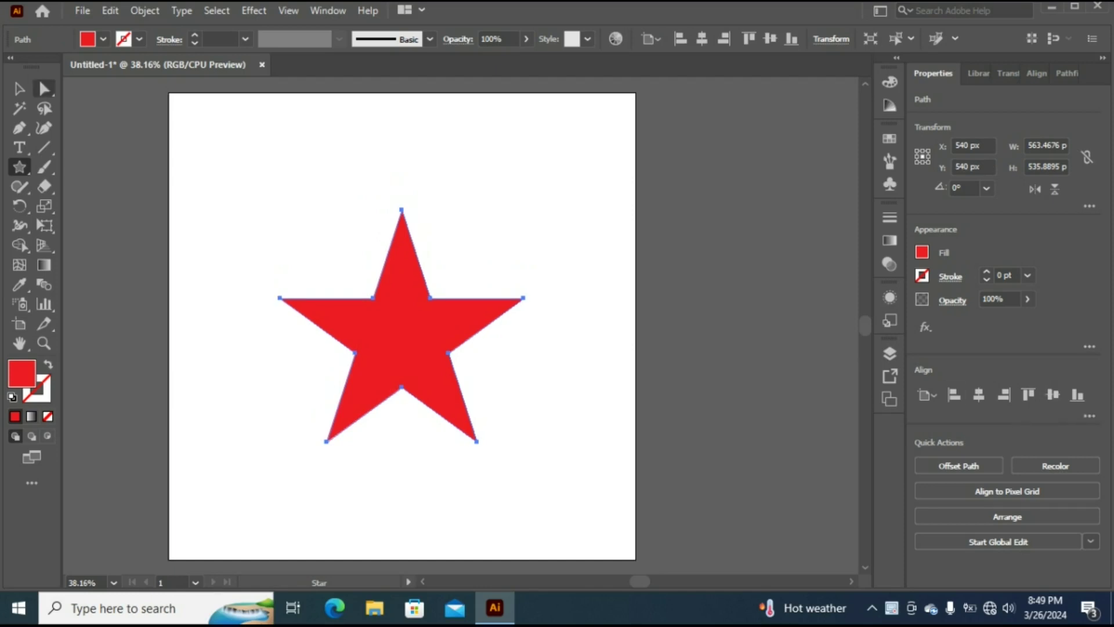
pyautogui.press('v')
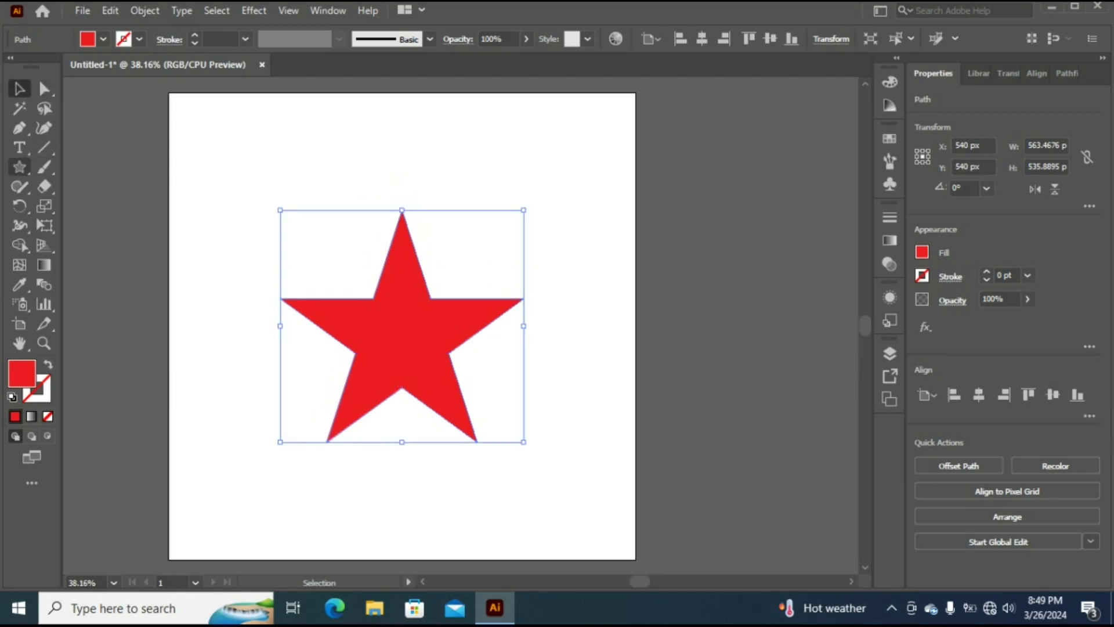
pyautogui.rightClick(19, 167)
# Draw a circle over the star, centre it on the artboard and shrink it slightly
pyautogui.click(92, 206)
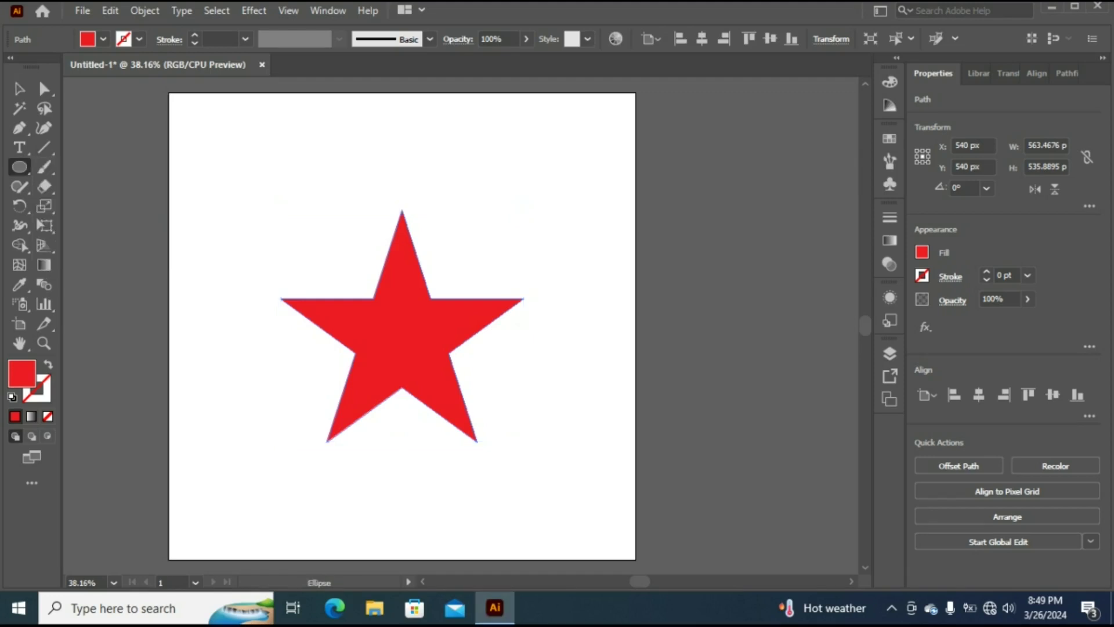
pyautogui.moveTo(206, 235); pyautogui.dragTo(287, 317)
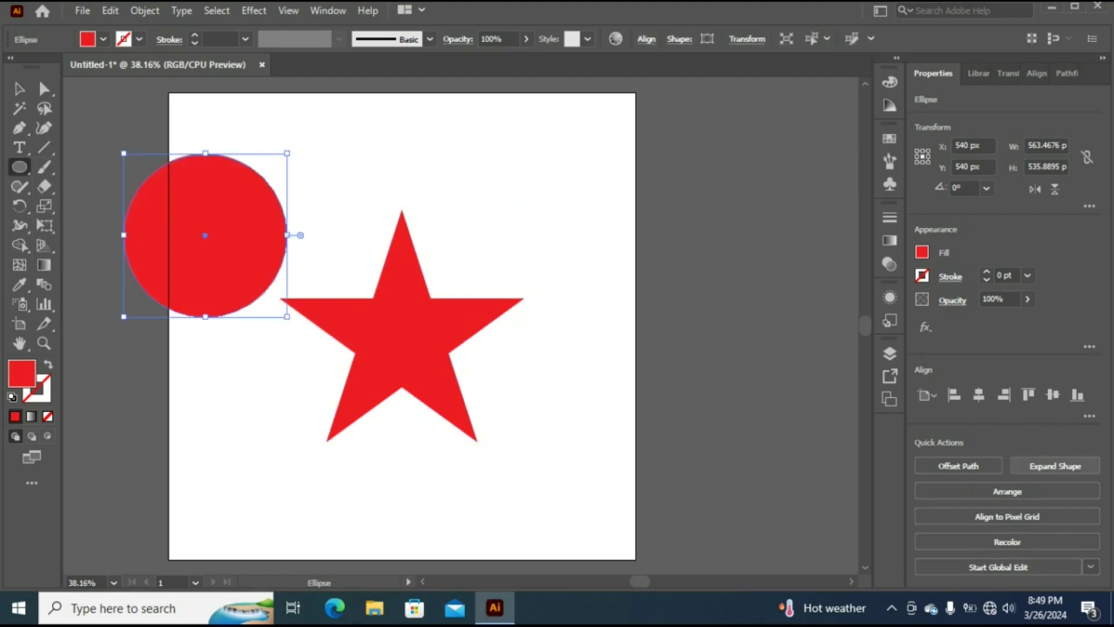
pyautogui.click(978, 395)
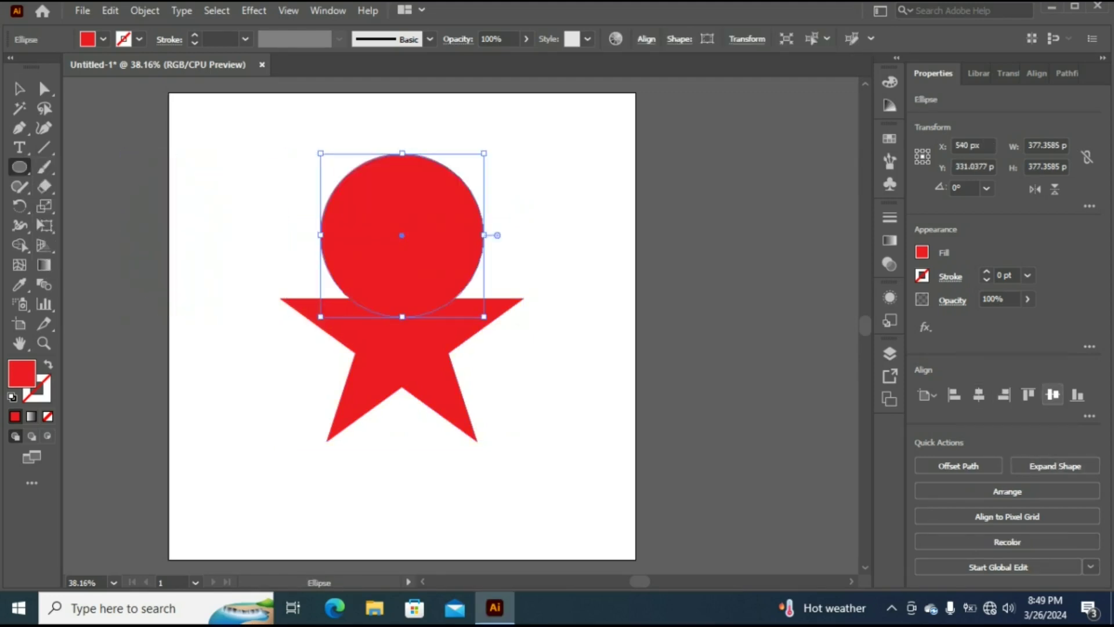
pyautogui.click(1052, 394)
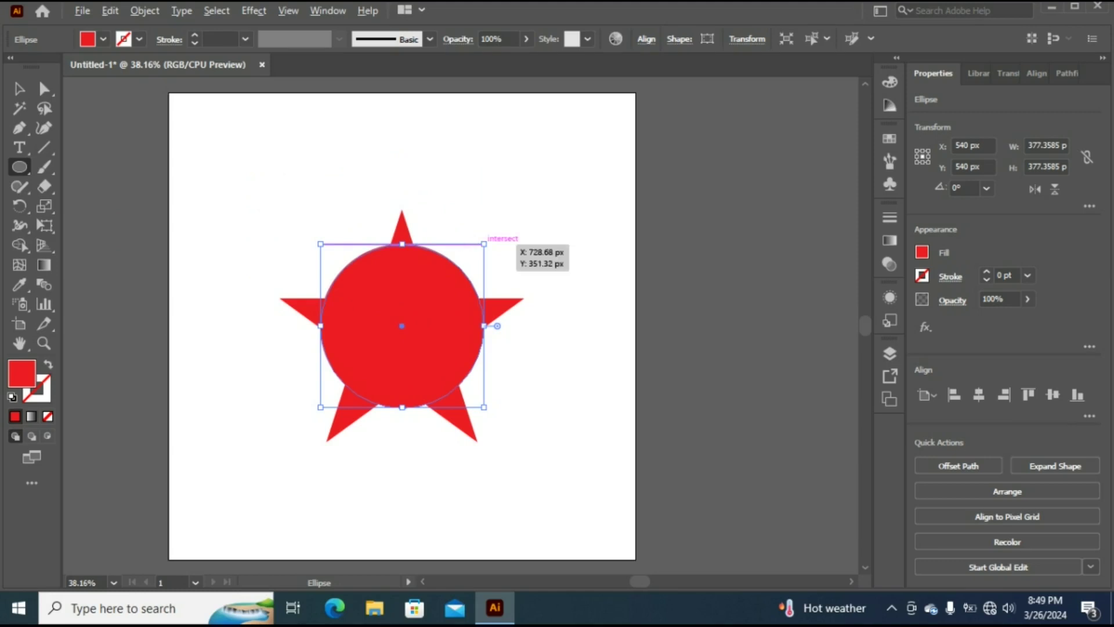
pyautogui.moveTo(484, 243); pyautogui.dragTo(478, 249)
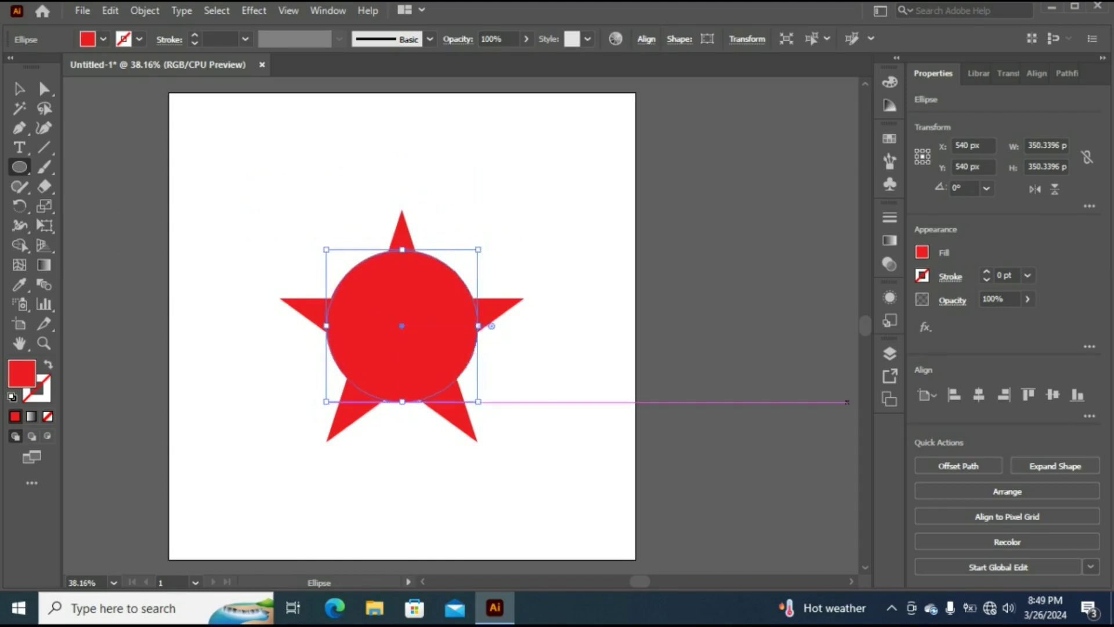
# Give the circle no fill and a 5 pt stroke
pyautogui.click(922, 252)
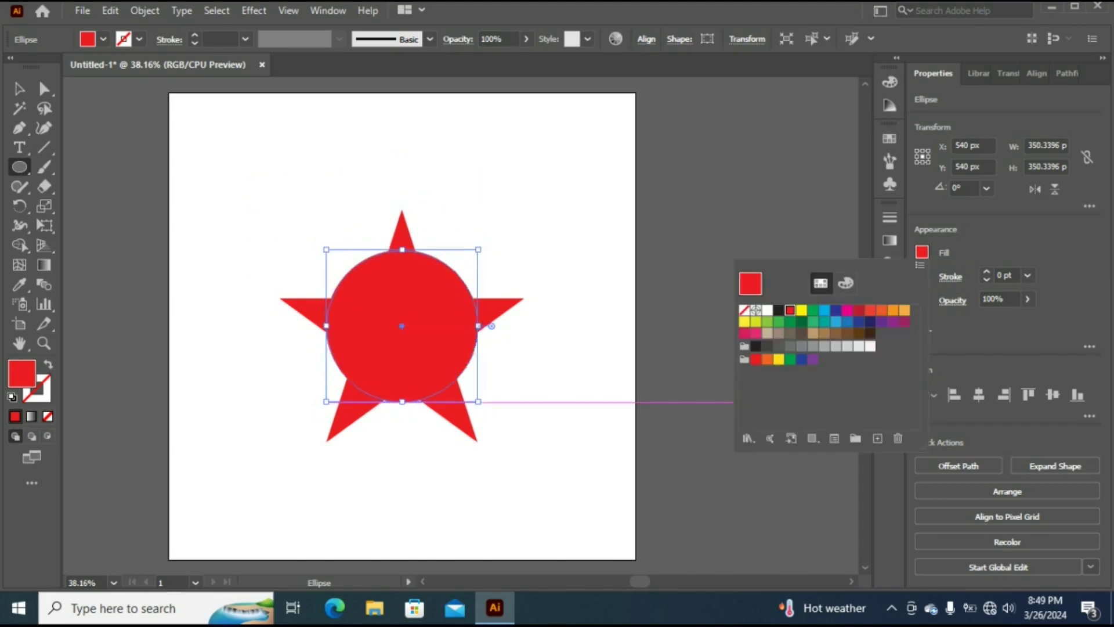
pyautogui.click(745, 310)
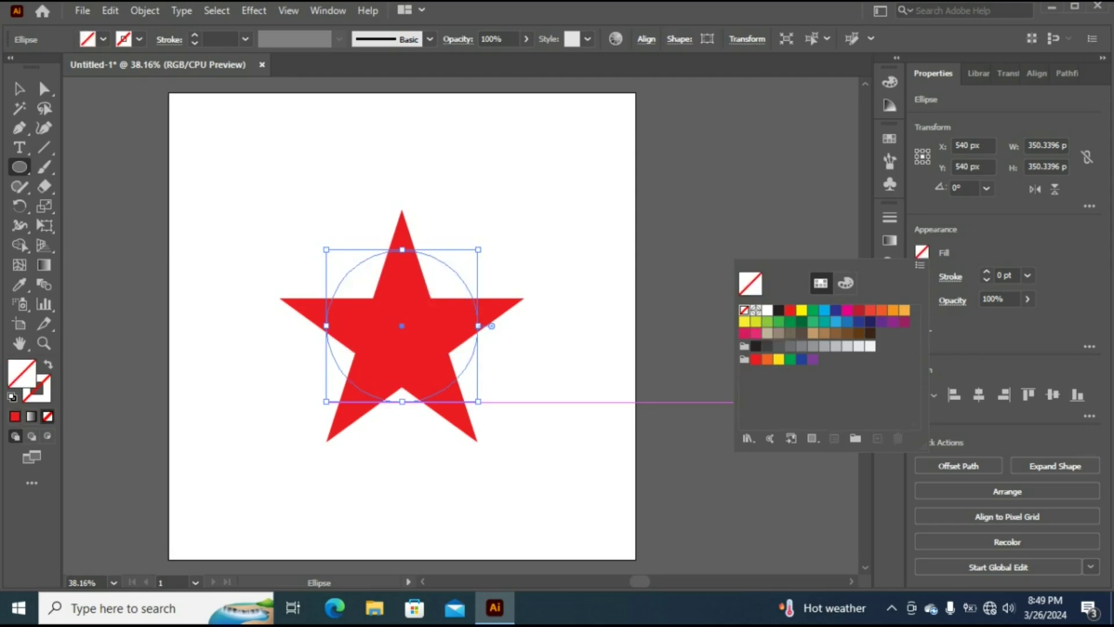
pyautogui.click(1027, 275)
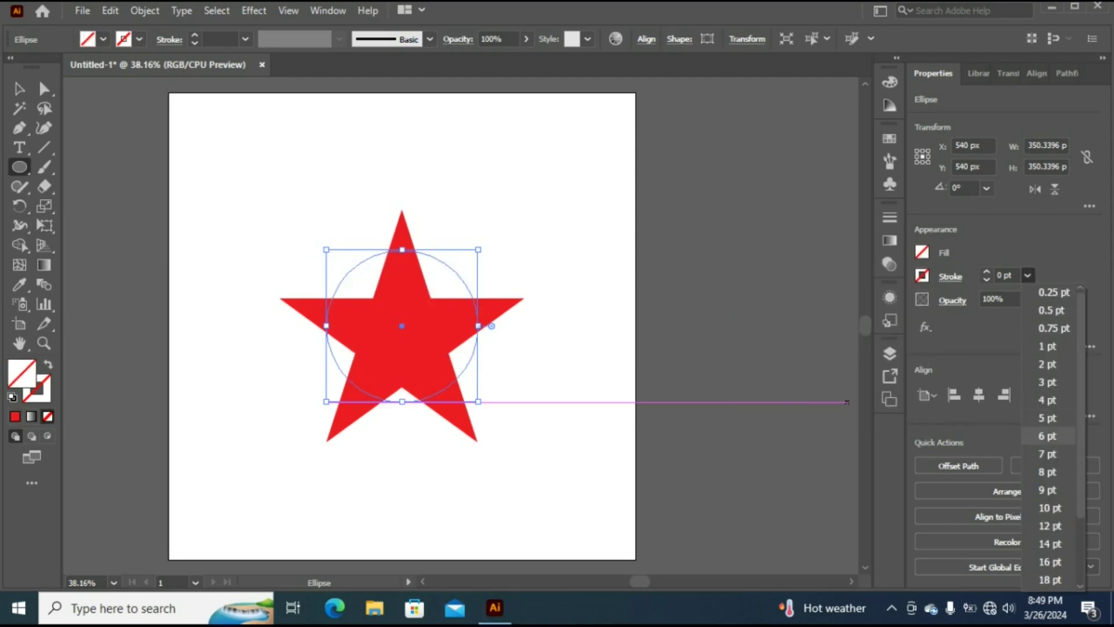
pyautogui.click(1047, 418)
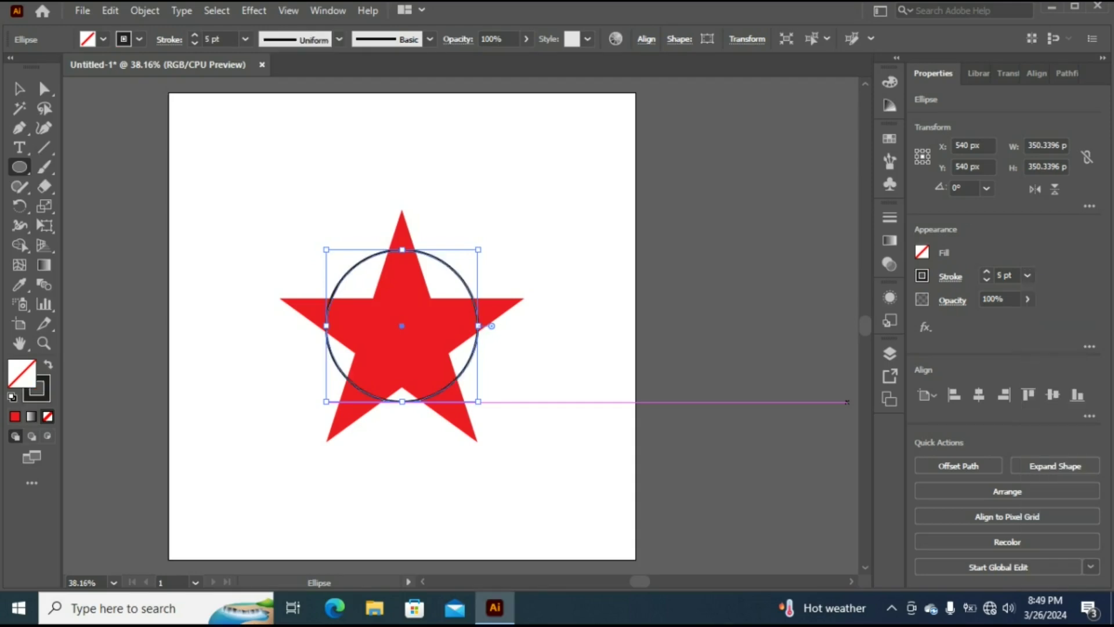
# Expand the circle's fill and stroke into a shape, then marquee-select it with the star
pyautogui.click(145, 11)
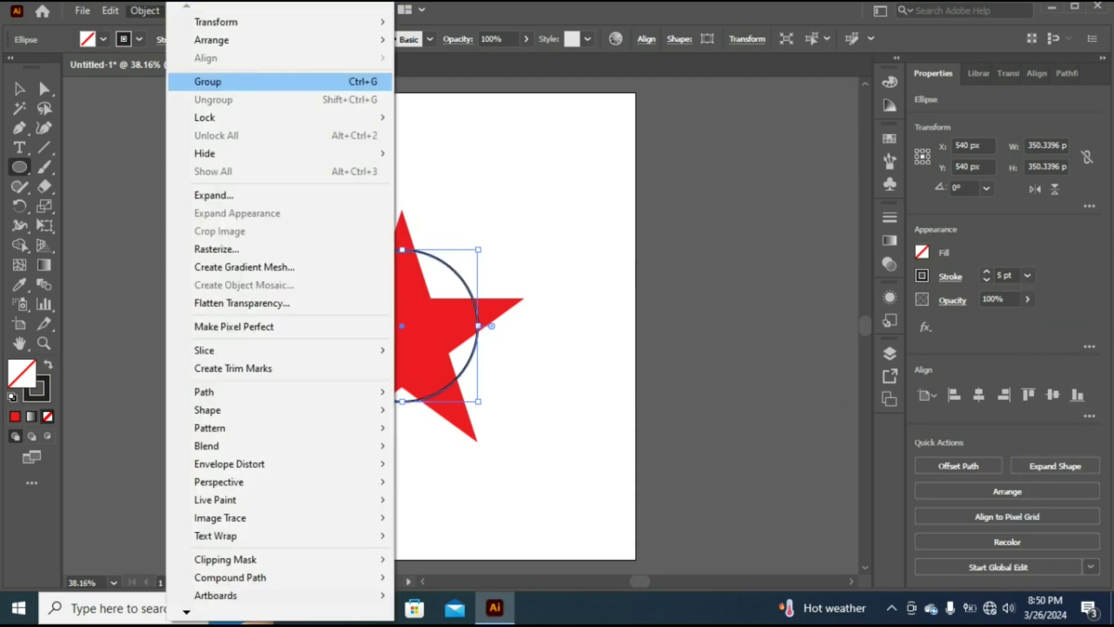
pyautogui.click(214, 195)
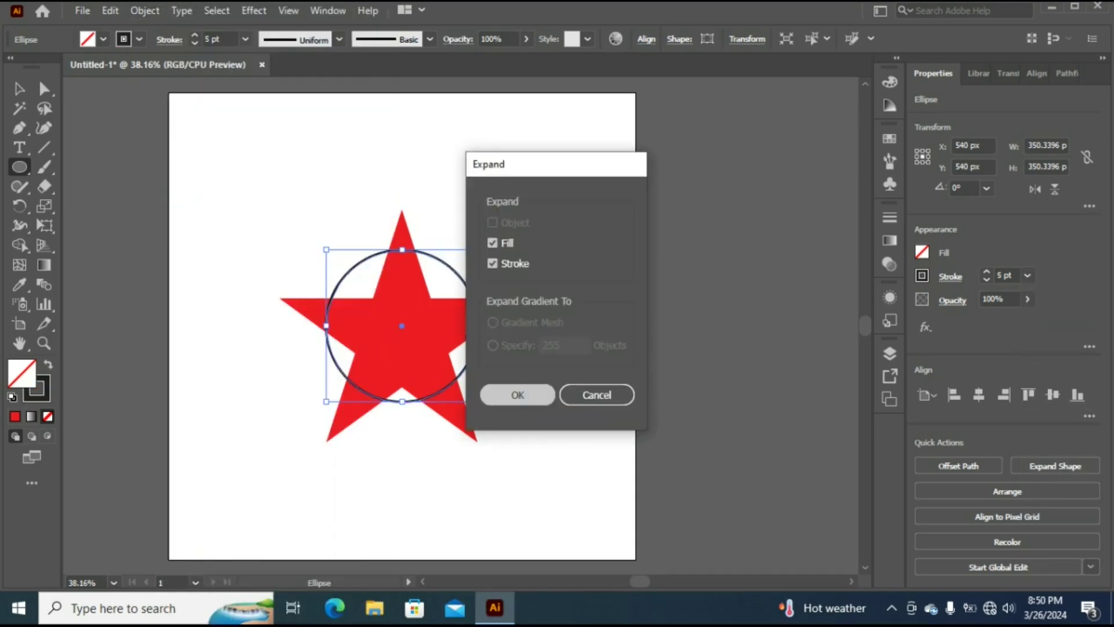
pyautogui.click(515, 394)
pyautogui.press('v')
pyautogui.moveTo(261, 221); pyautogui.dragTo(566, 434)
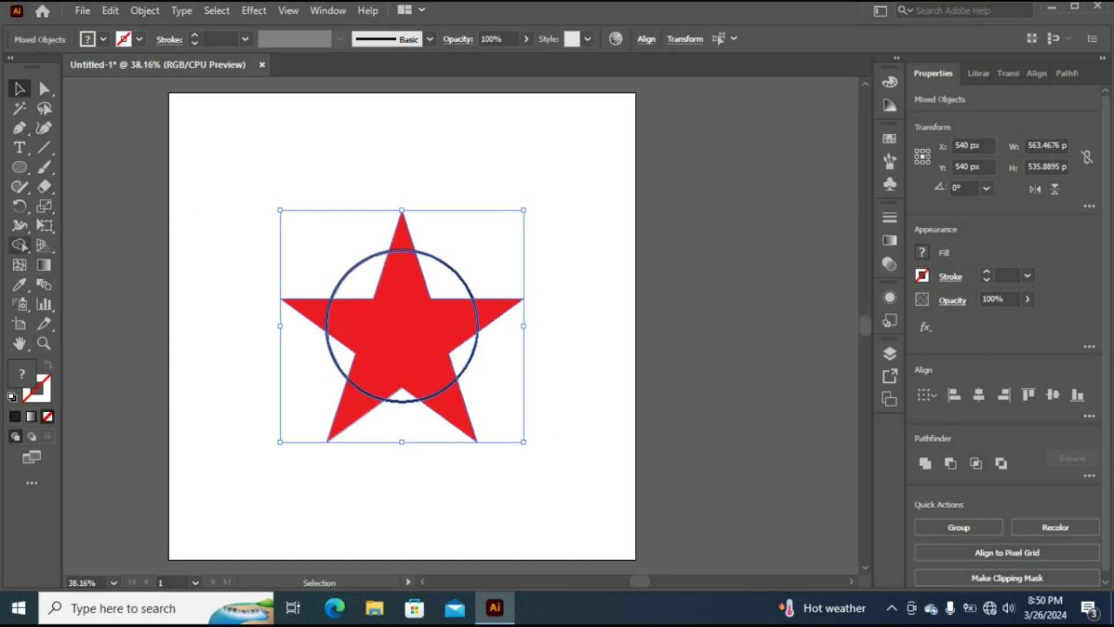
pyautogui.click(19, 244)
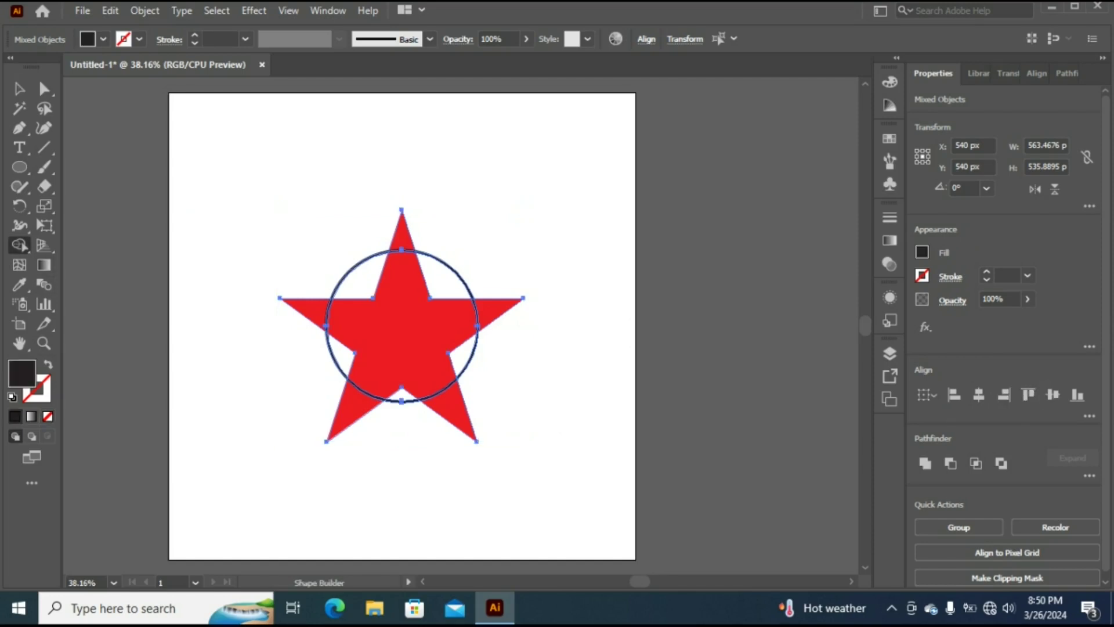
pyautogui.moveTo(303, 338); pyautogui.dragTo(494, 341)
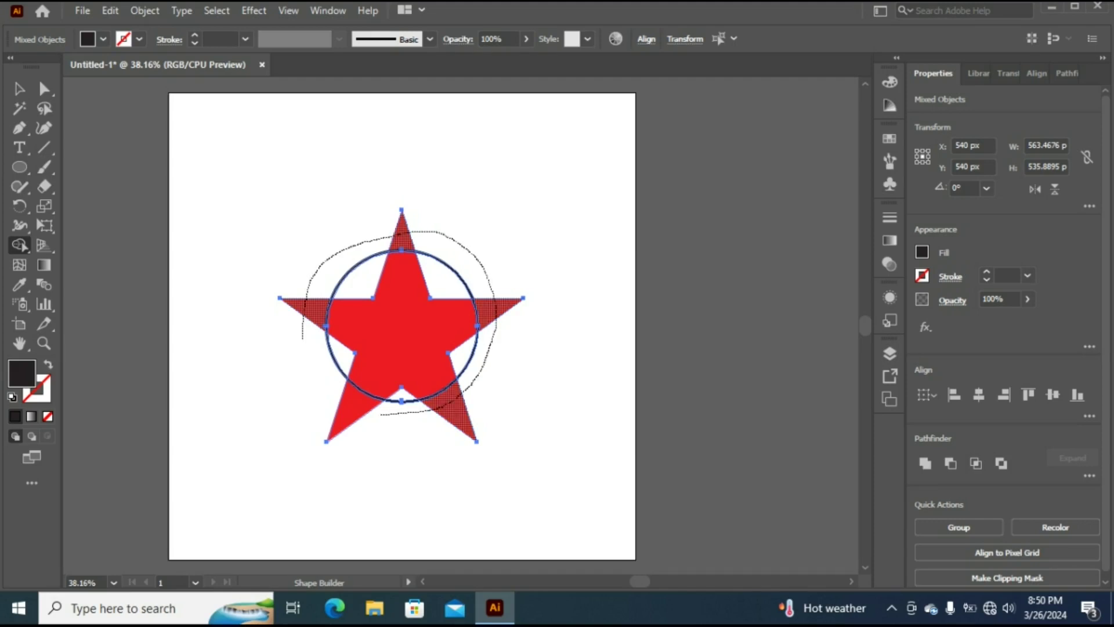
pyautogui.moveTo(494, 342); pyautogui.dragTo(319, 413)
pyautogui.press('v')
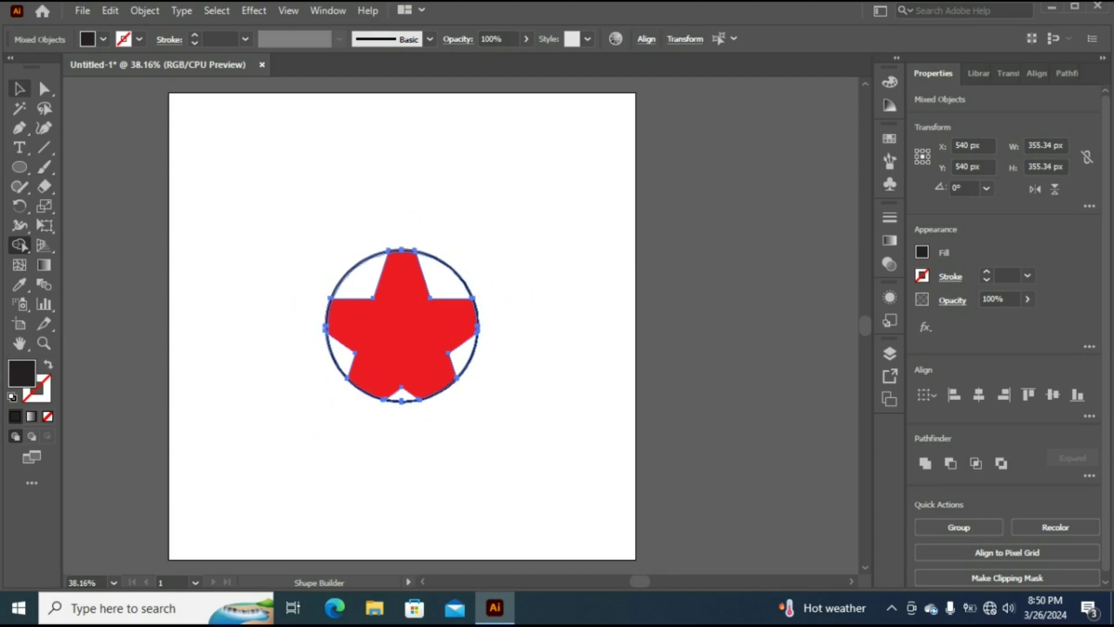
pyautogui.click(499, 255)
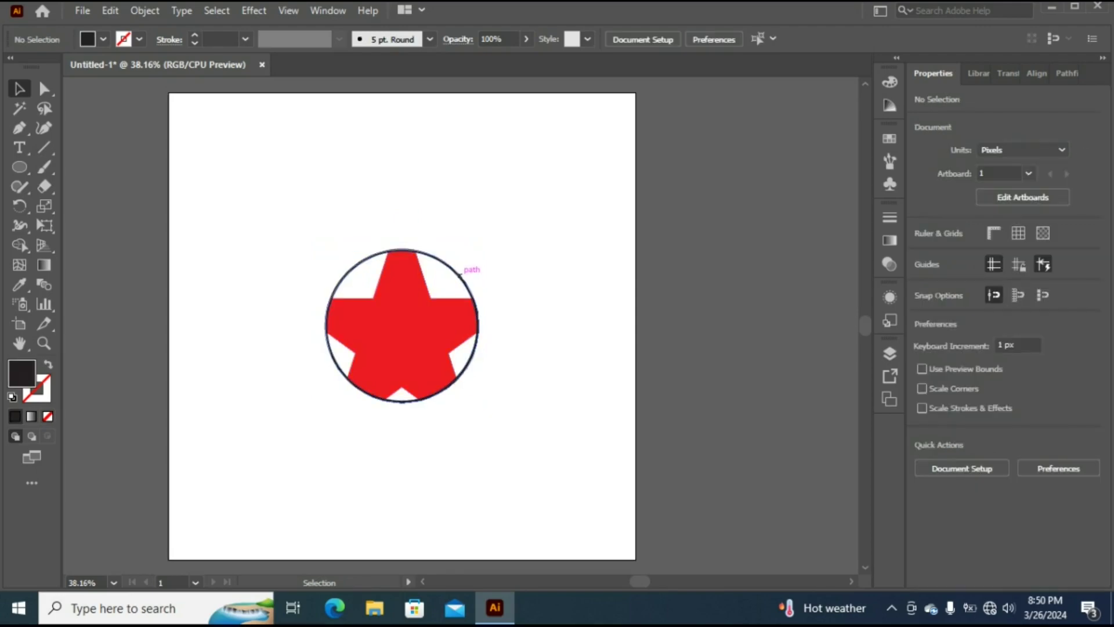
pyautogui.moveTo(473, 265)
pyautogui.mouseDown()
pyautogui.moveTo(782, 244)
pyautogui.moveTo(795, 255)
pyautogui.mouseUp()
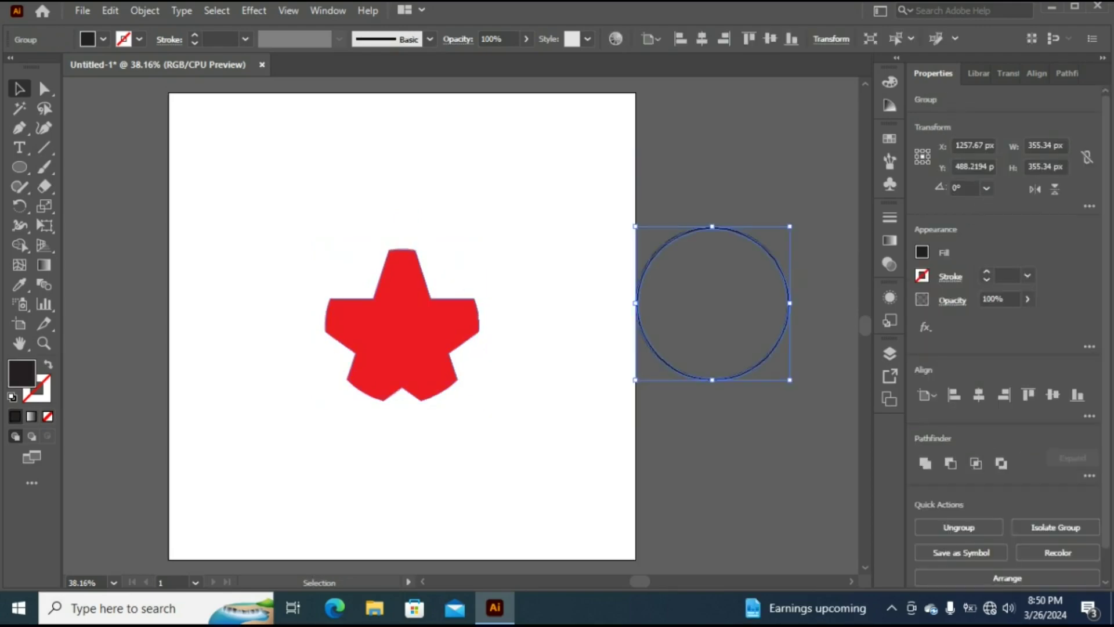
pyautogui.hotkey('ctrl', 'z')
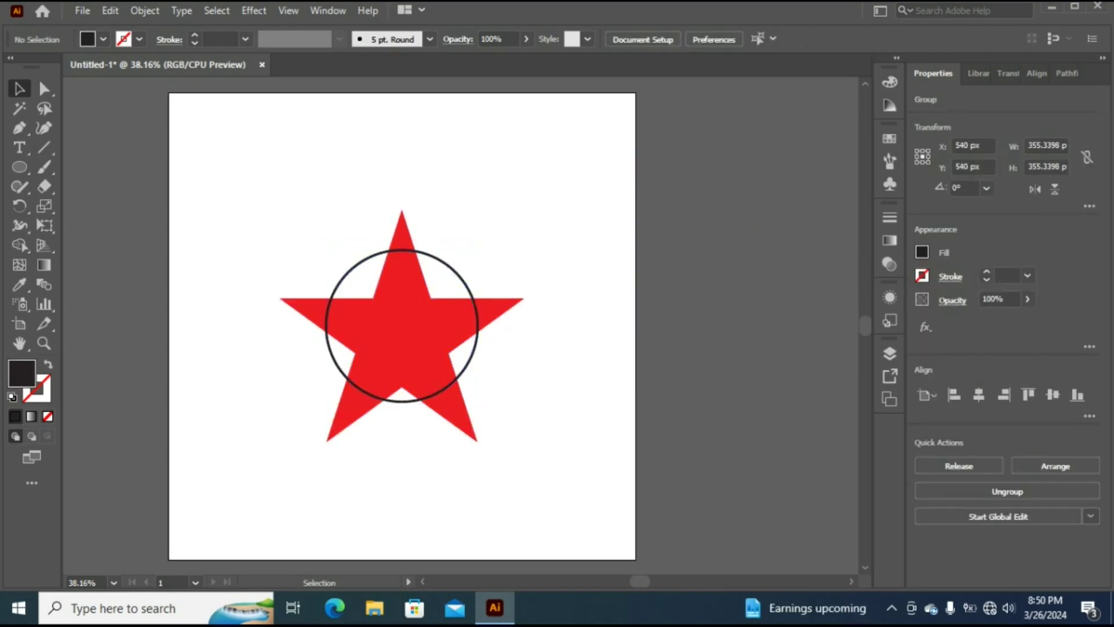
pyautogui.moveTo(274, 238); pyautogui.dragTo(560, 460)
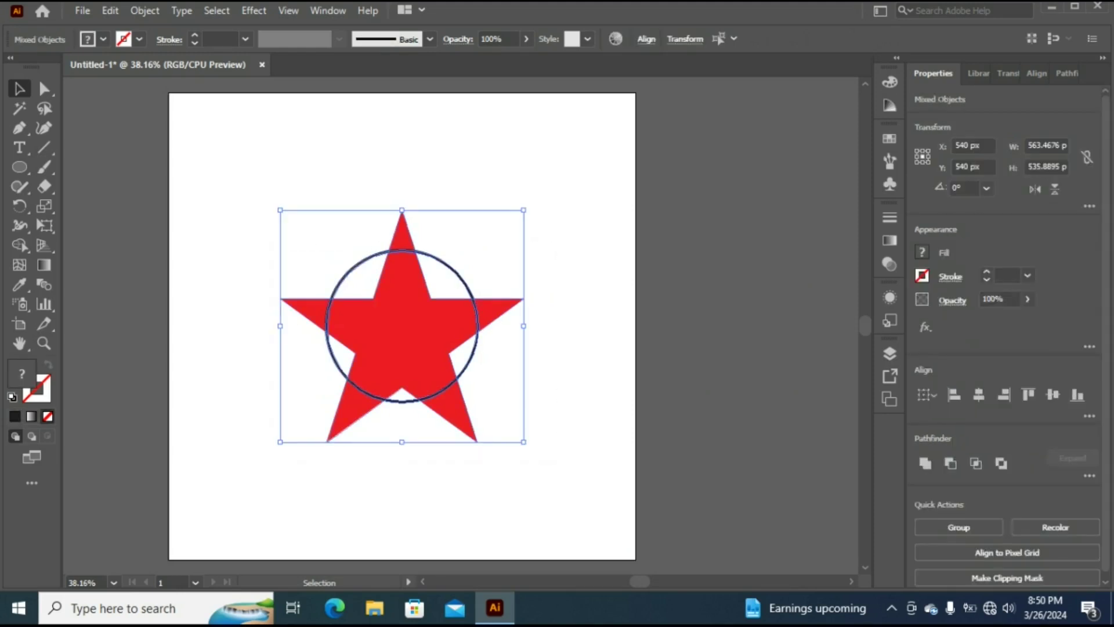
# Delete the star area inside the ring with the Shape Builder
pyautogui.hotkey('shift', 'm')
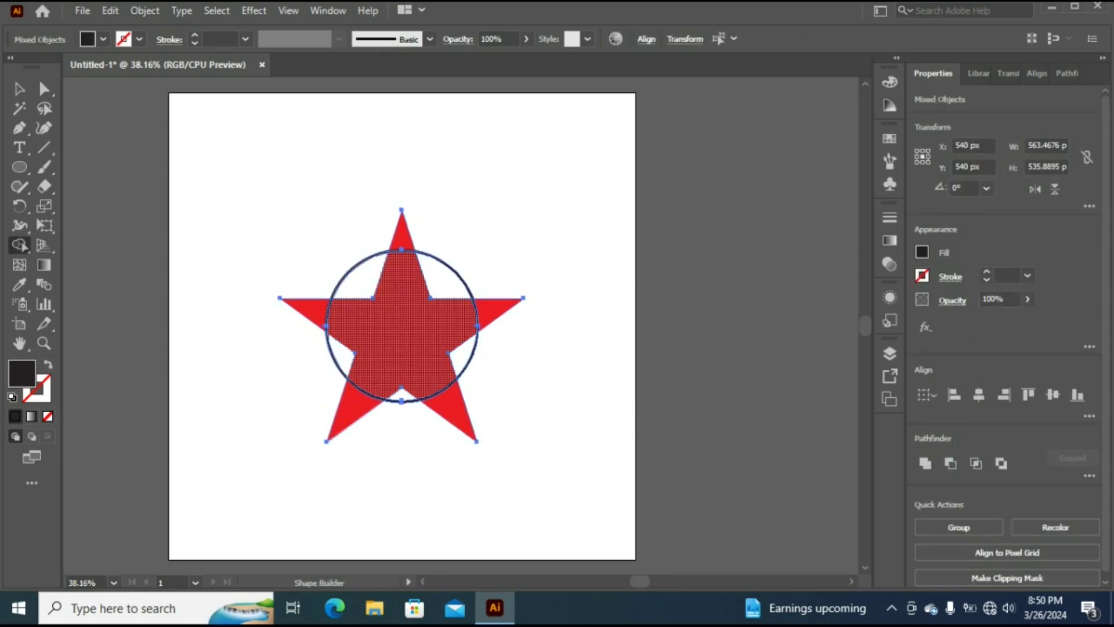
pyautogui.keyDown('alt'); pyautogui.click(402, 325); pyautogui.keyUp('alt')
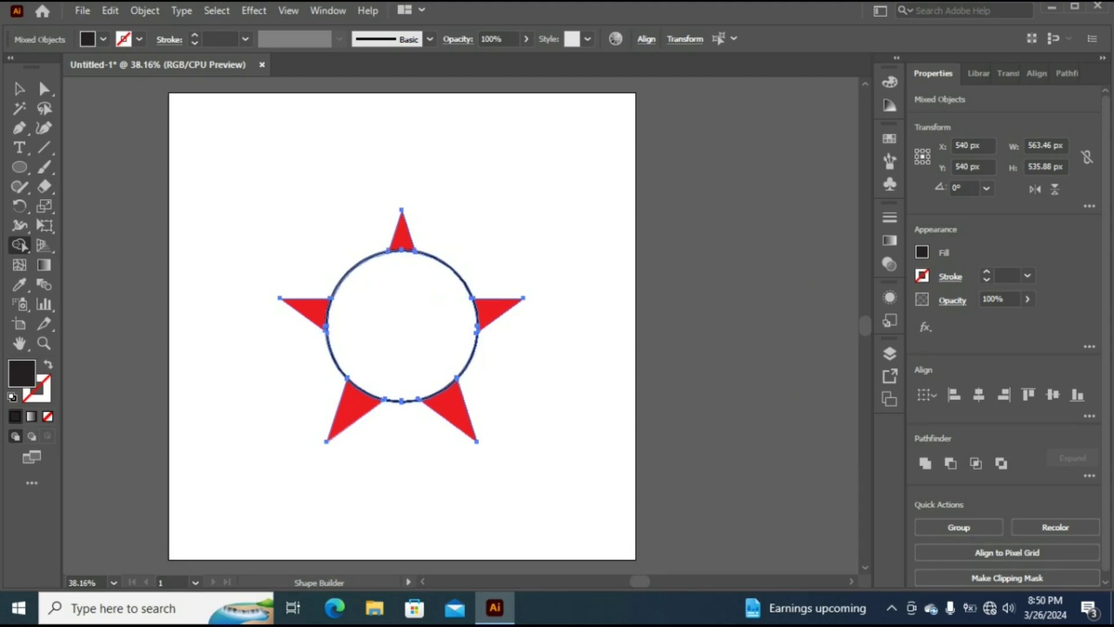
pyautogui.click(19, 88)
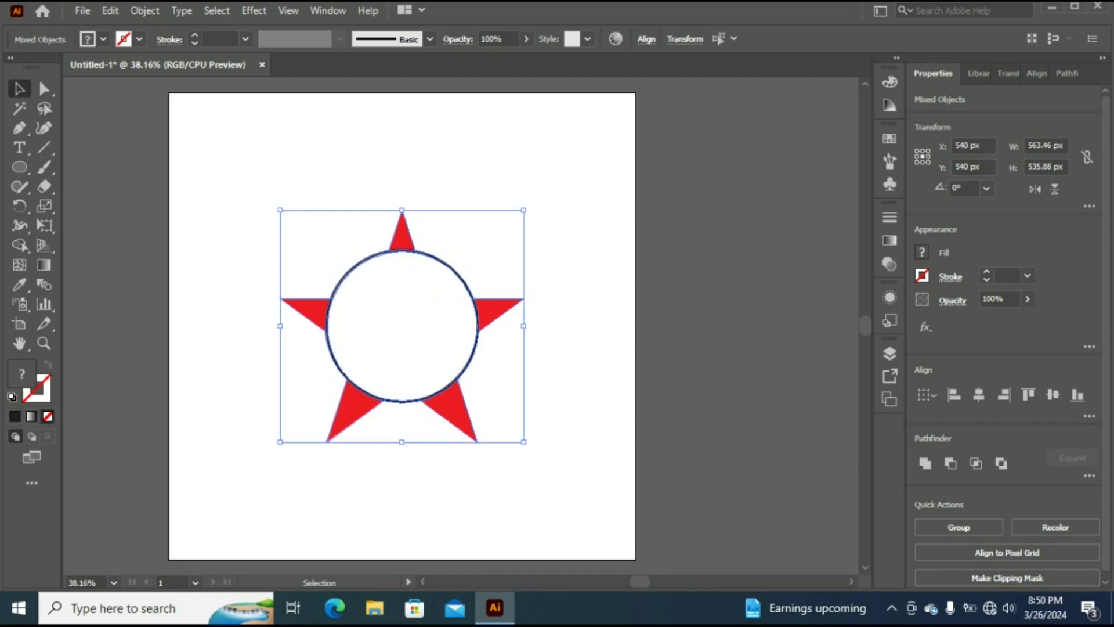
pyautogui.hotkey('ctrl', 'shift', 'a')
# Recolour the ring with the star's red using the Eyedropper, then deselect everything
pyautogui.moveTo(233, 181); pyautogui.dragTo(636, 536)
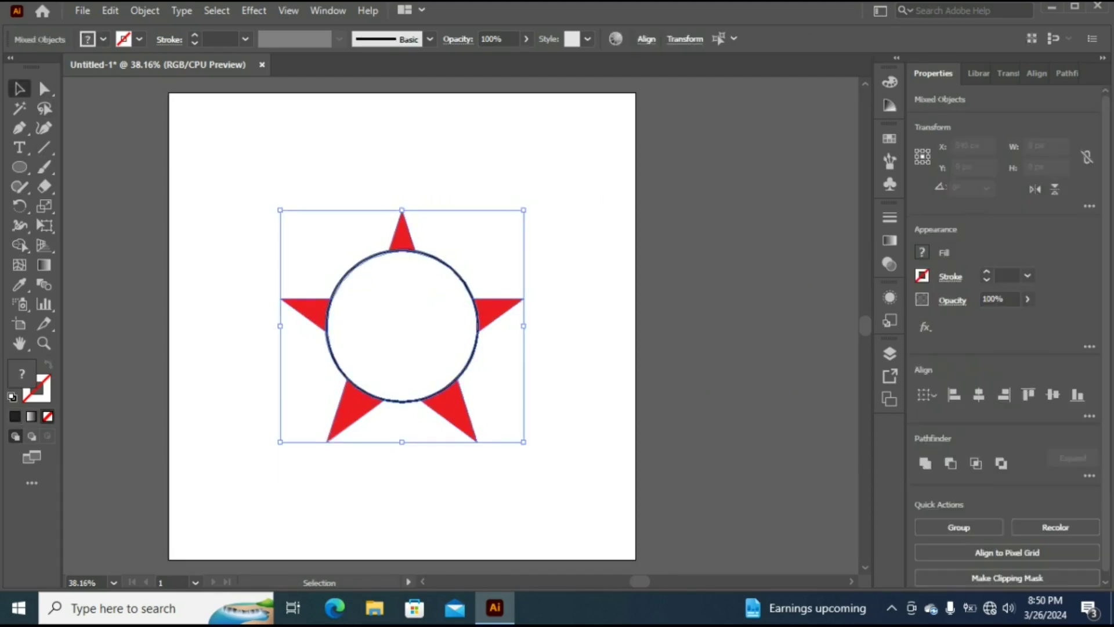
pyautogui.press('i')
pyautogui.click(305, 300)
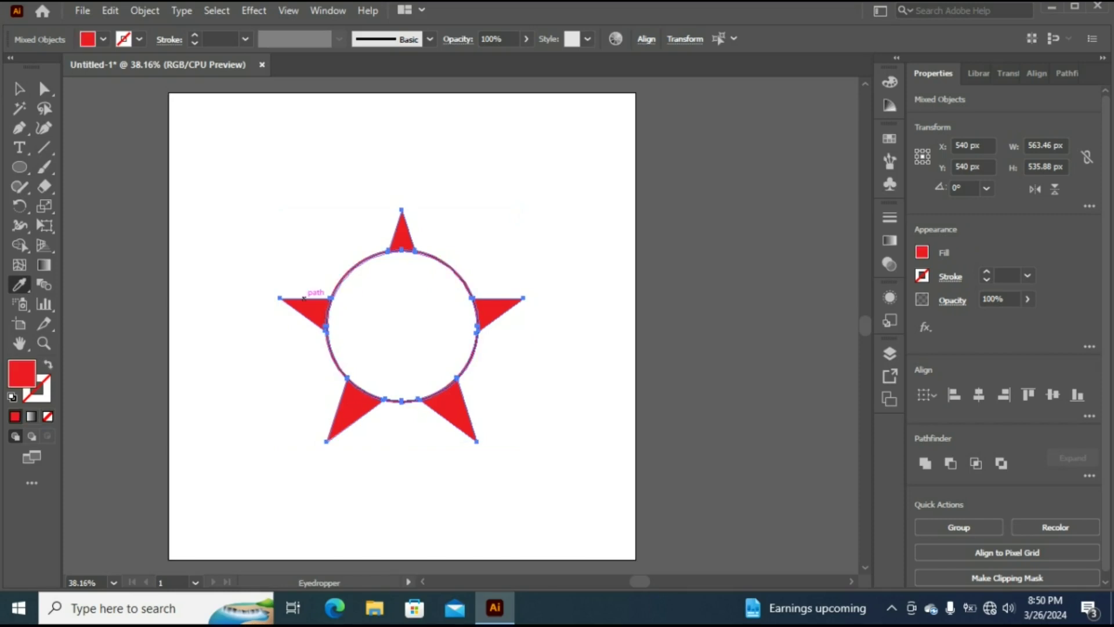
pyautogui.press('v')
pyautogui.hotkey('ctrl', 'shift', 'a')
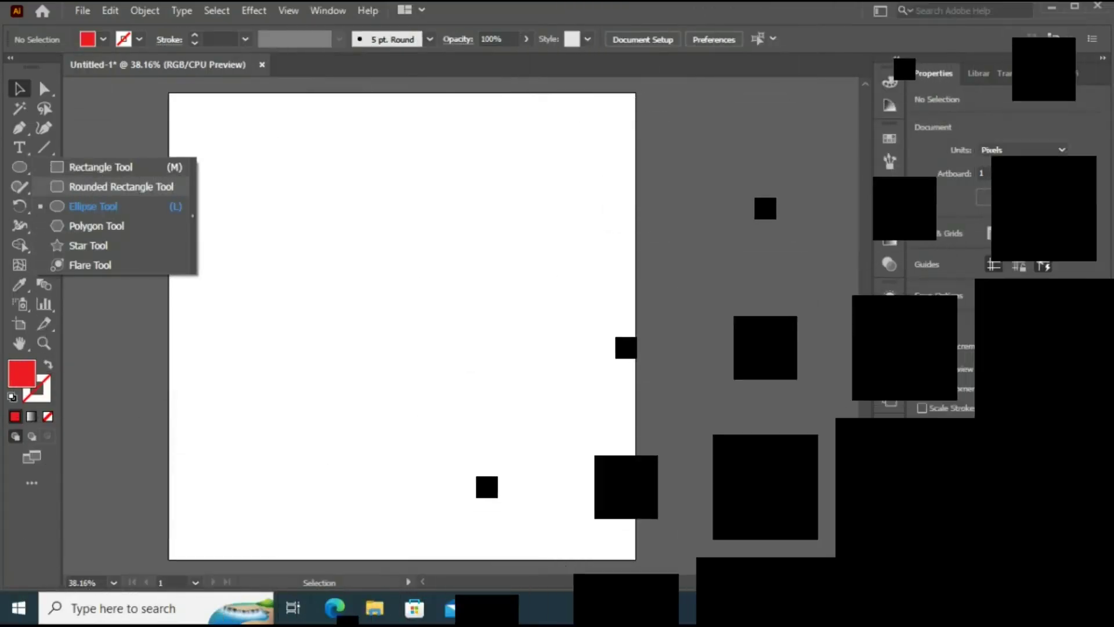
# Draw a tall red rounded rectangle, about 134 × 513 px, centred at X 540, Y 540
pyautogui.click(116, 187)
pyautogui.moveTo(288, 202); pyautogui.dragTo(346, 423)
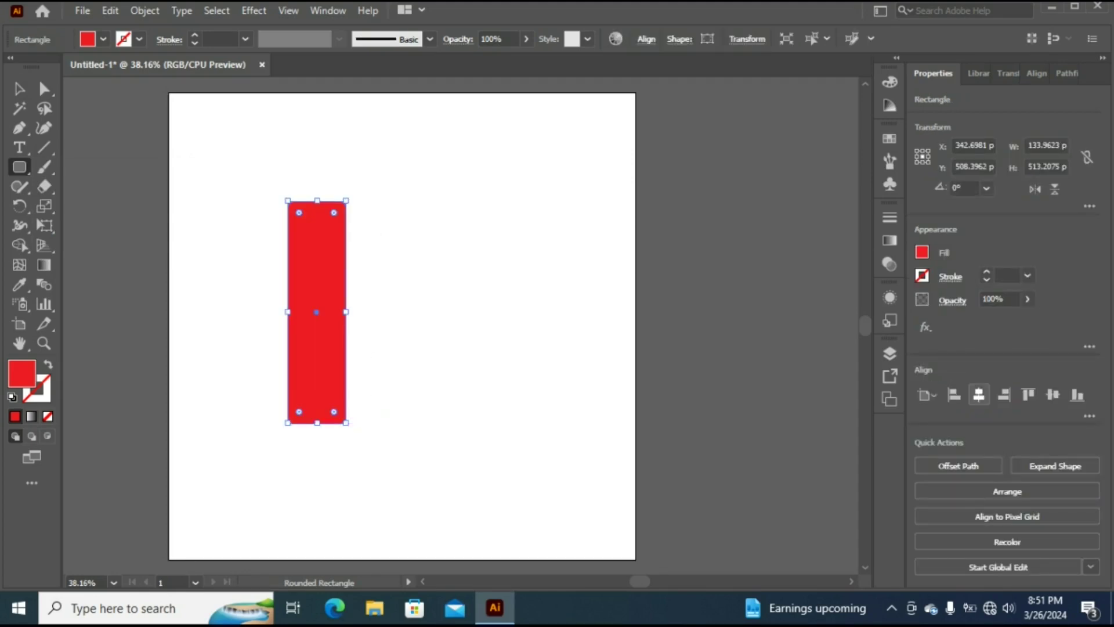
pyautogui.click(979, 395)
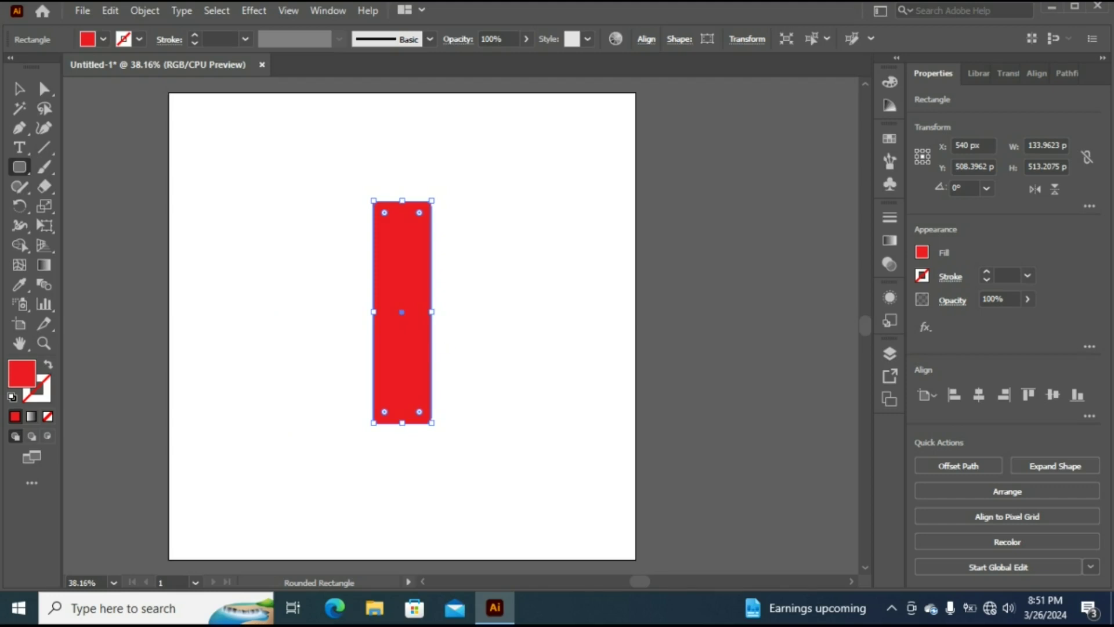
pyautogui.click(1053, 395)
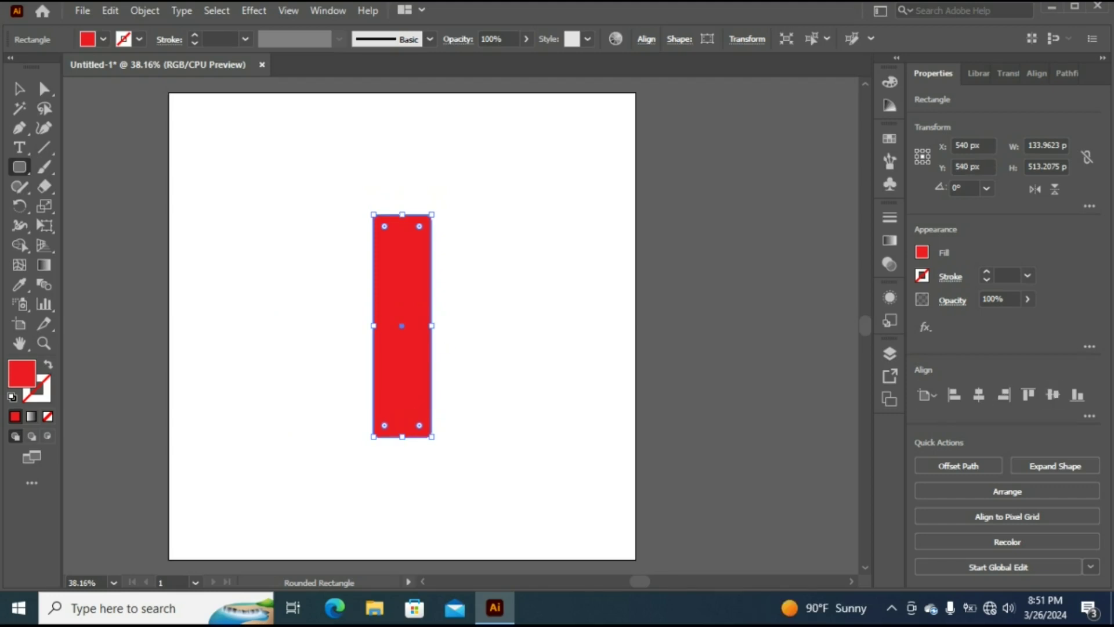
# Add a copy of the red bar rotated 90° to form a plus sign
pyautogui.rightClick(411, 212)
pyautogui.moveTo(462, 490)
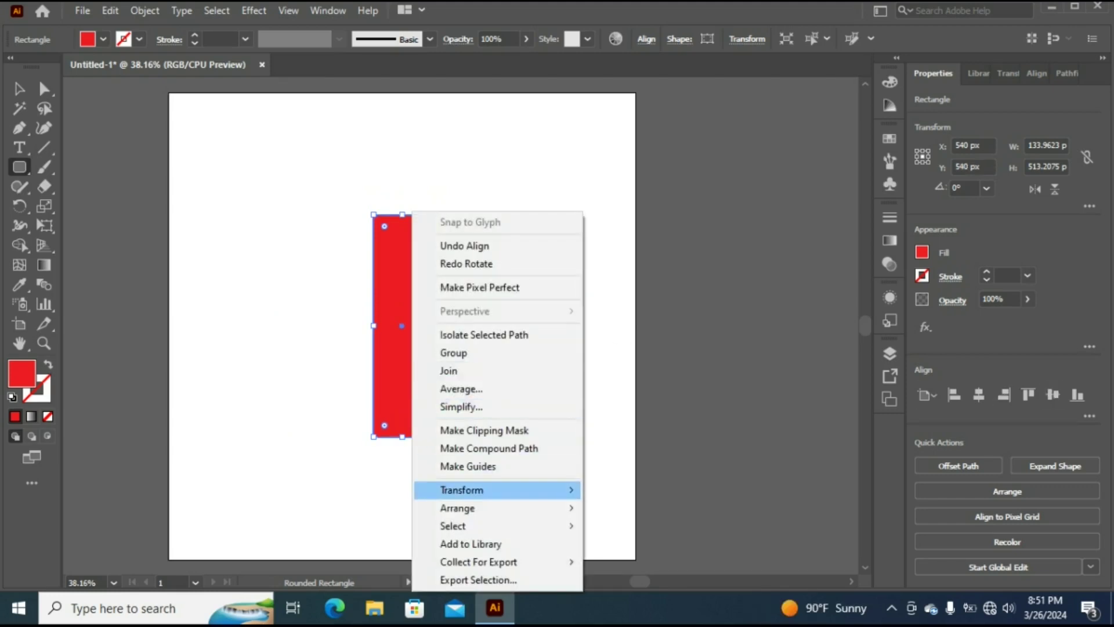
pyautogui.click(624, 388)
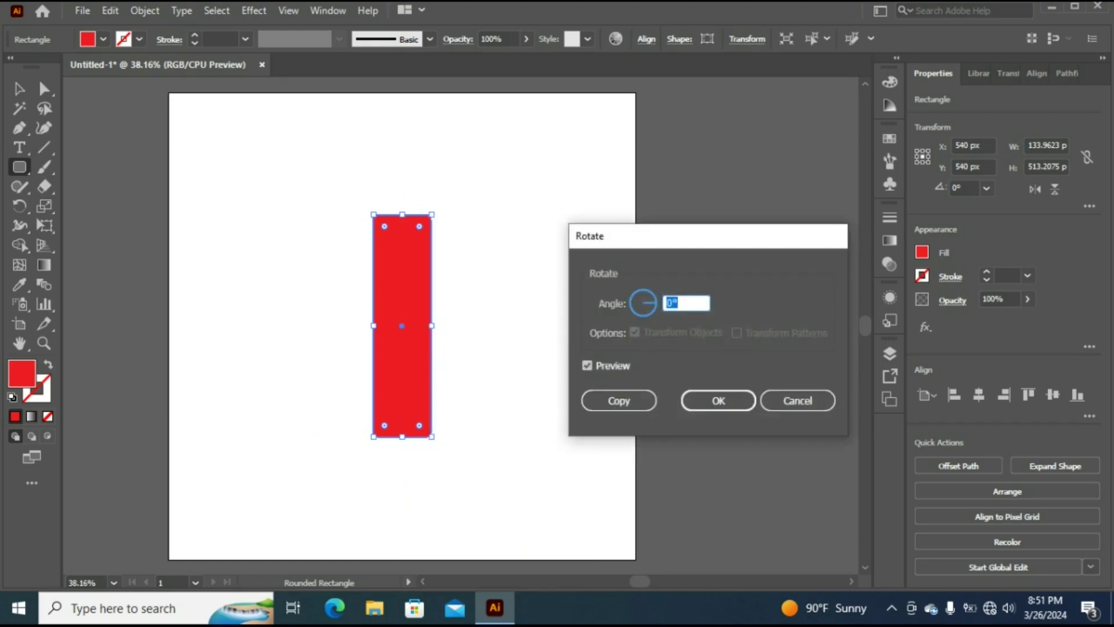
pyautogui.write('90')
pyautogui.click(632, 400)
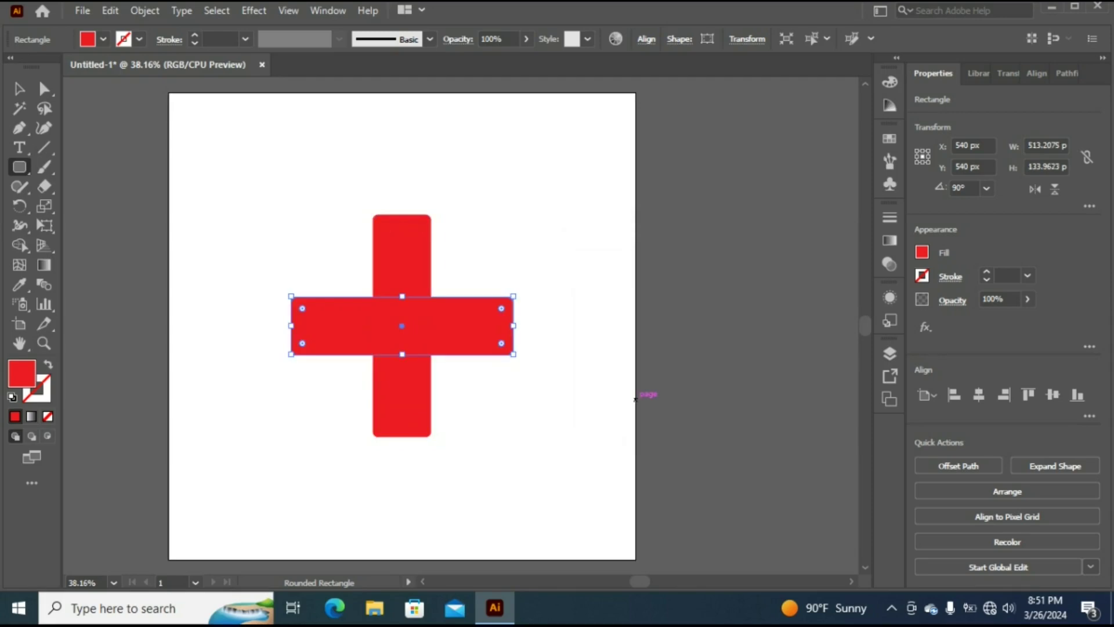
pyautogui.press('v')
pyautogui.moveTo(247, 207); pyautogui.dragTo(626, 535)
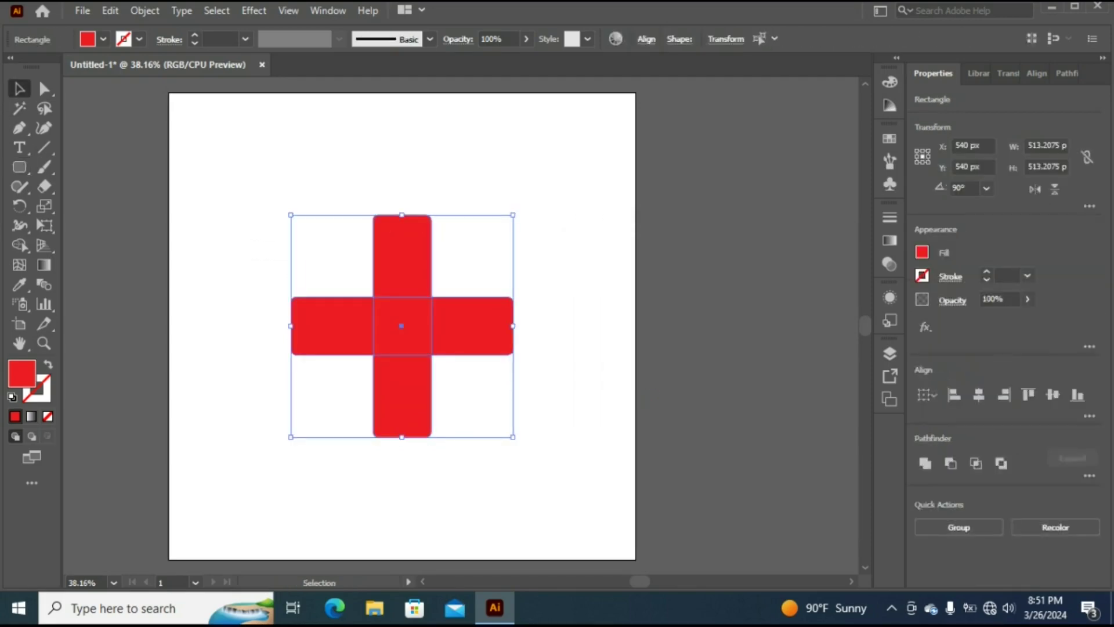
pyautogui.hotkey('shift', 'm')
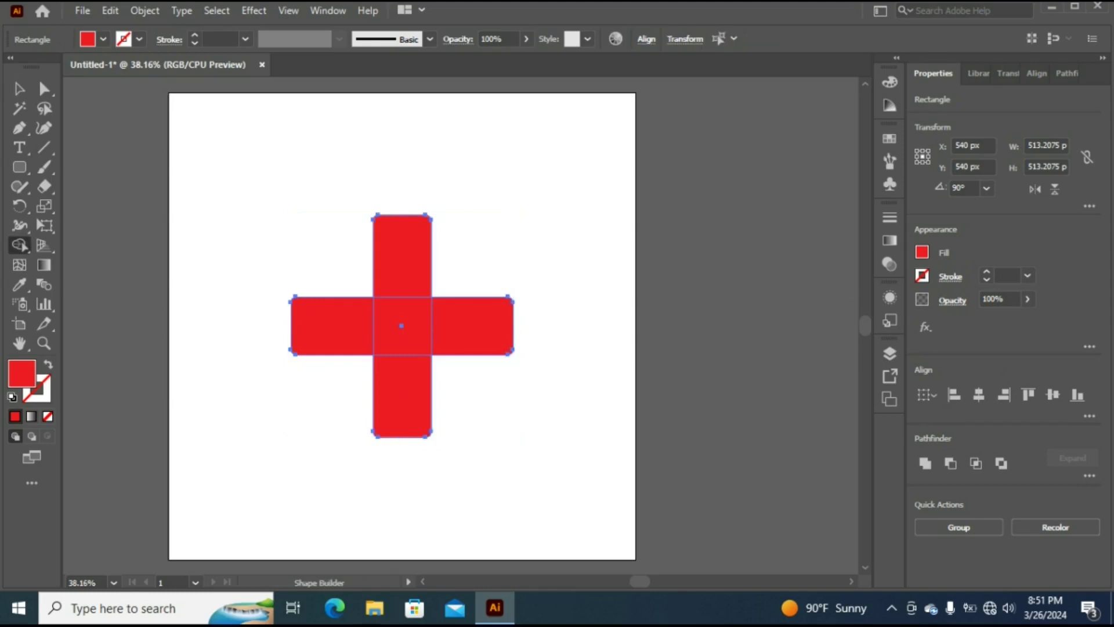
pyautogui.keyDown('alt'); pyautogui.click(401, 256); pyautogui.keyUp('alt')
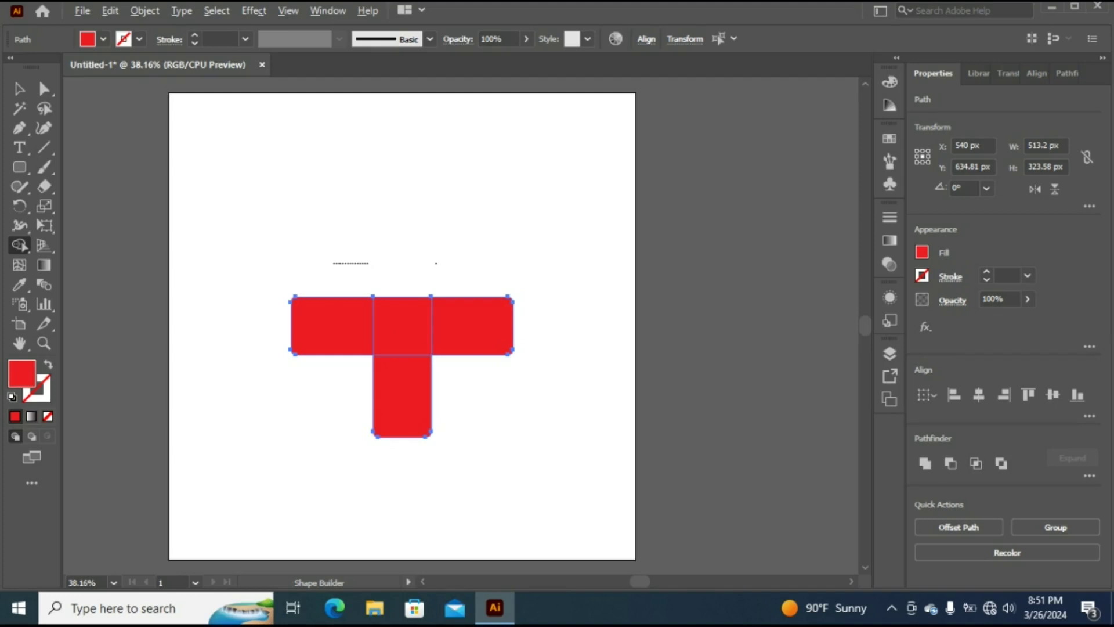
pyautogui.keyDown('alt'); pyautogui.click(402, 325); pyautogui.keyUp('alt')
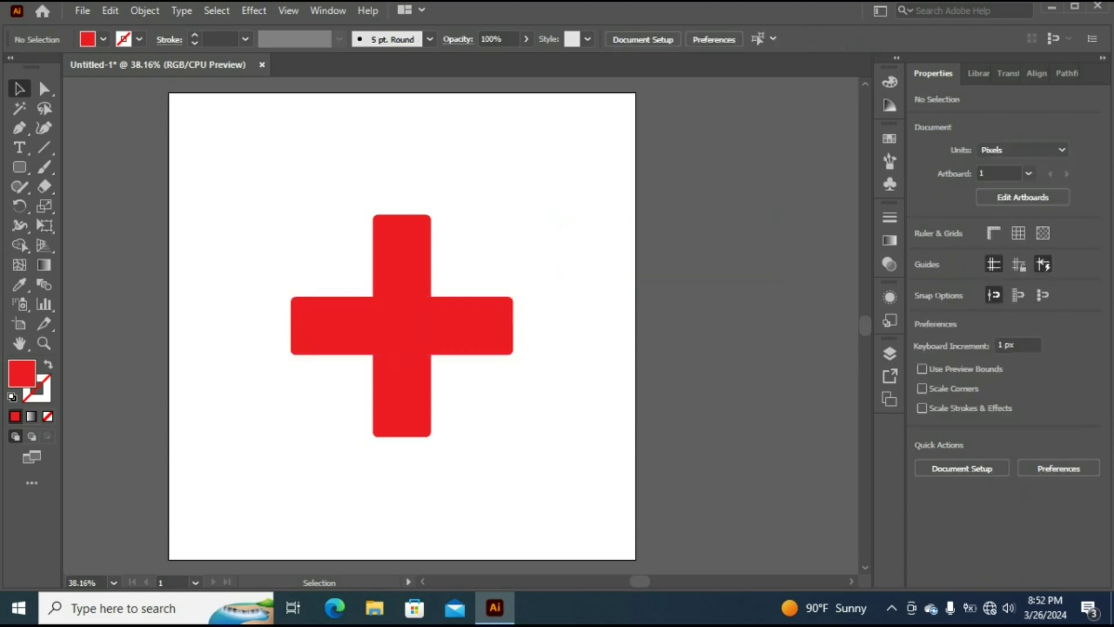
# Merge the left, right, top and bottom arms into one cross with Shape Builder
pyautogui.moveTo(218, 199)
pyautogui.mouseDown()
pyautogui.moveTo(598, 522)
pyautogui.moveTo(635, 527)
pyautogui.mouseUp()
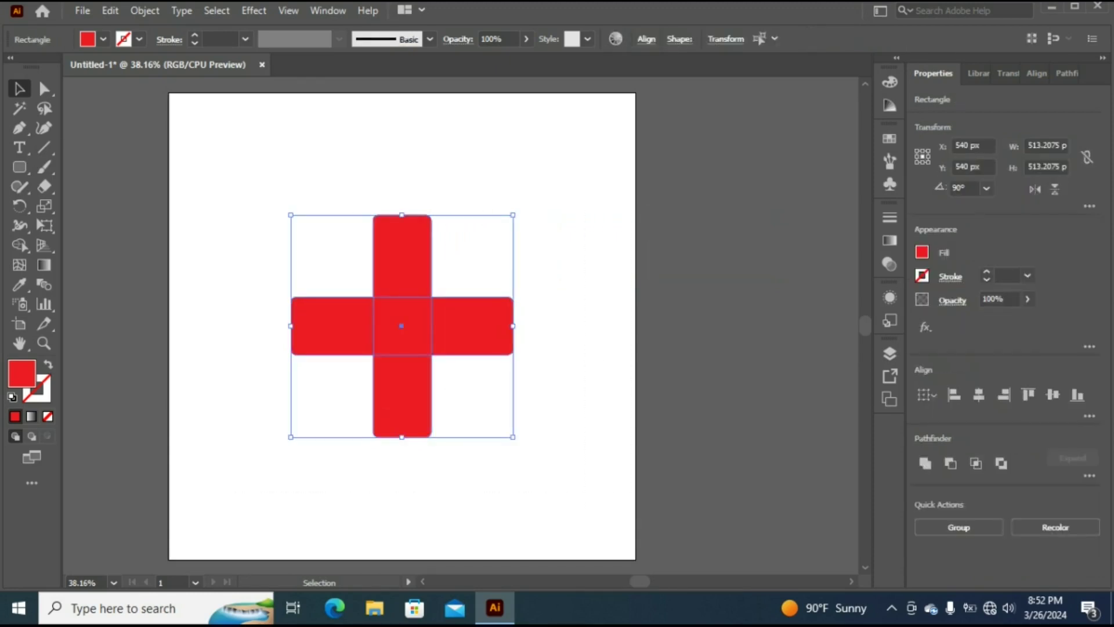
pyautogui.click(20, 244)
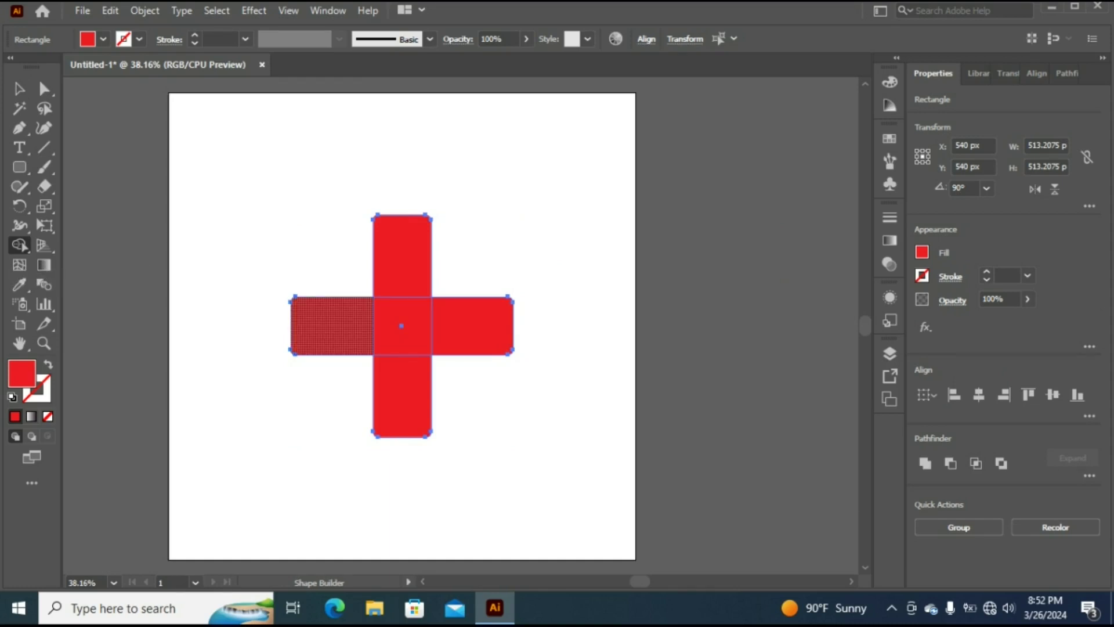
pyautogui.moveTo(313, 322); pyautogui.dragTo(487, 325)
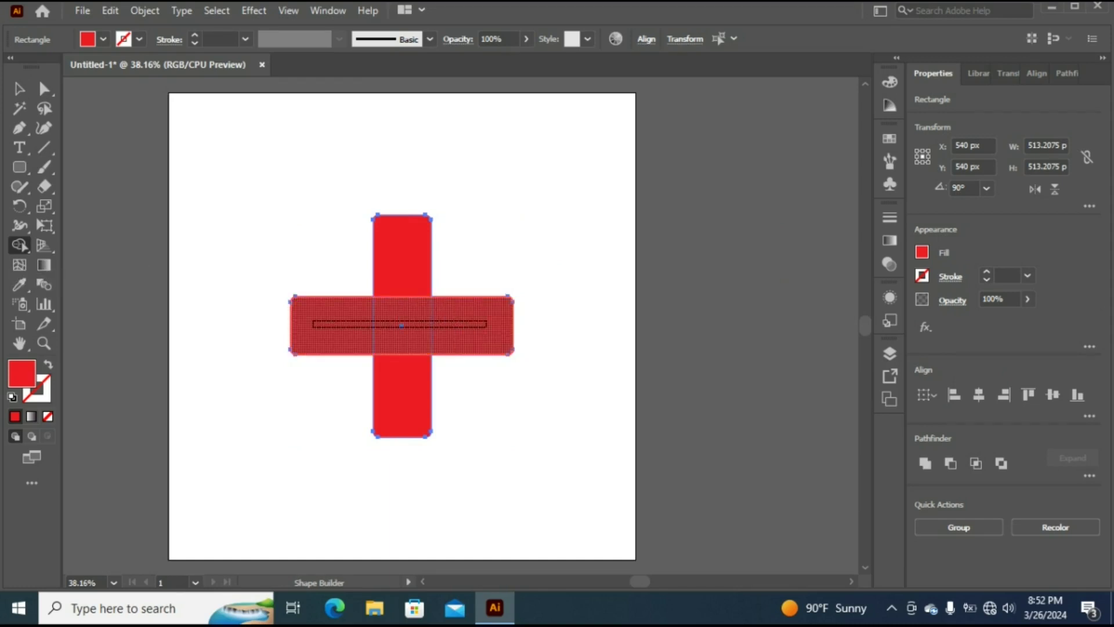
pyautogui.moveTo(413, 326); pyautogui.dragTo(413, 245)
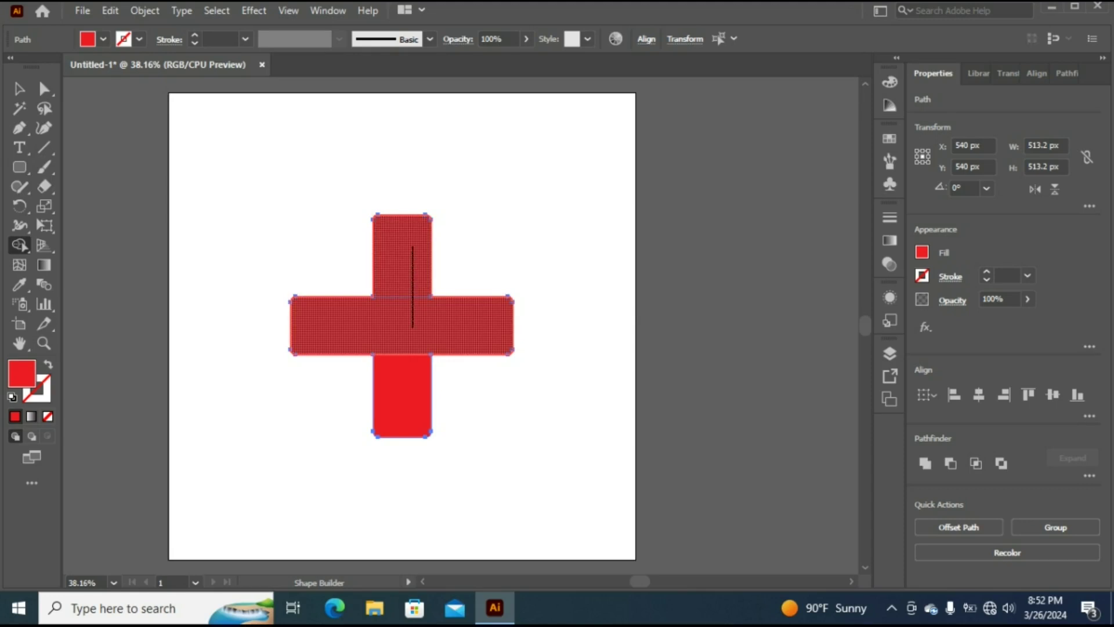
pyautogui.moveTo(397, 290); pyautogui.dragTo(396, 402)
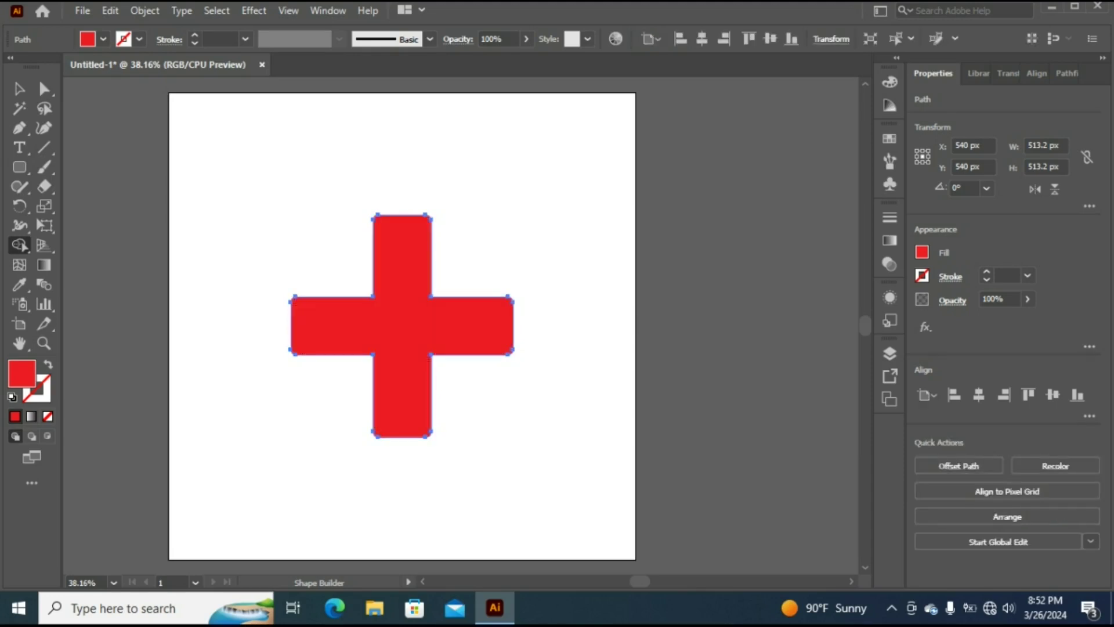
pyautogui.press('v')
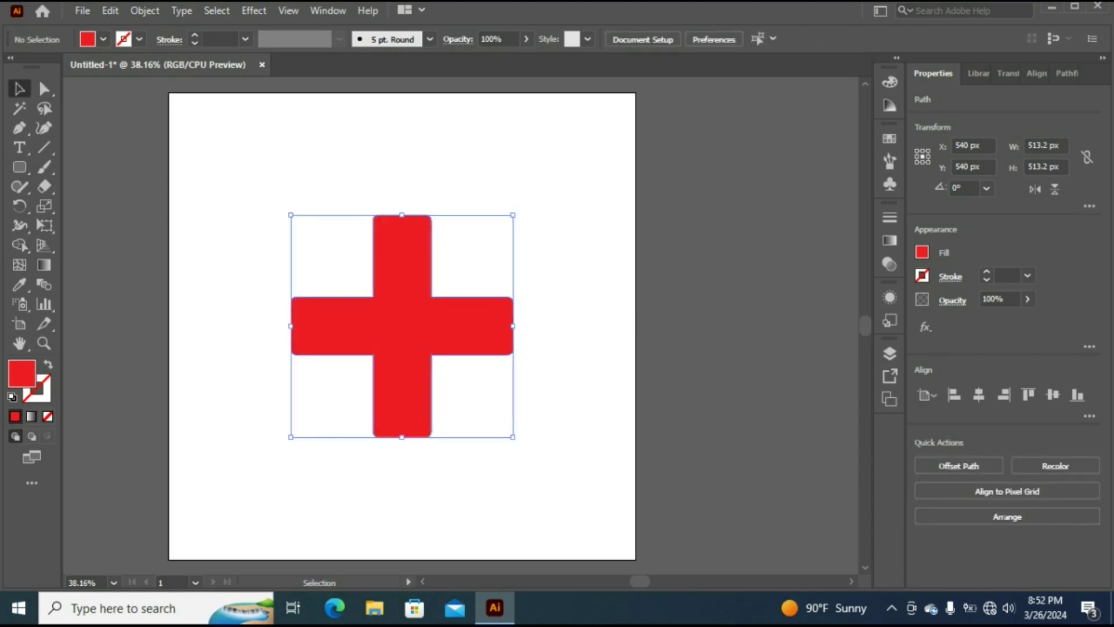
pyautogui.hotkey('ctrl', 'shift', 'a')
# Centre the merged red cross on the artboard, then start a long horizontal line
pyautogui.moveTo(433, 328); pyautogui.dragTo(710, 264)
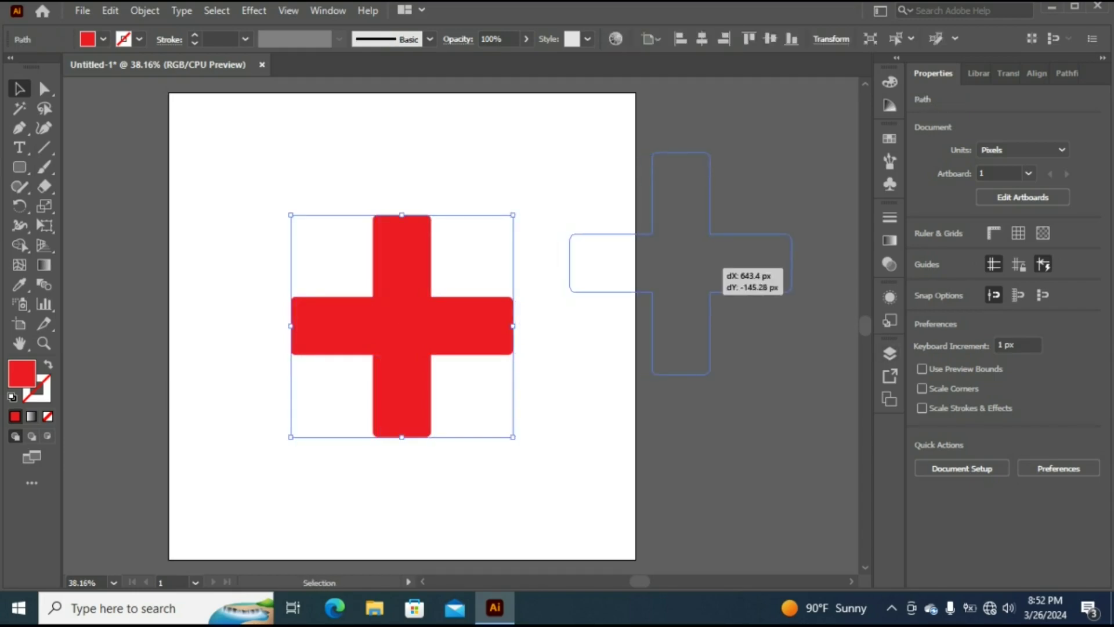
pyautogui.click(979, 394)
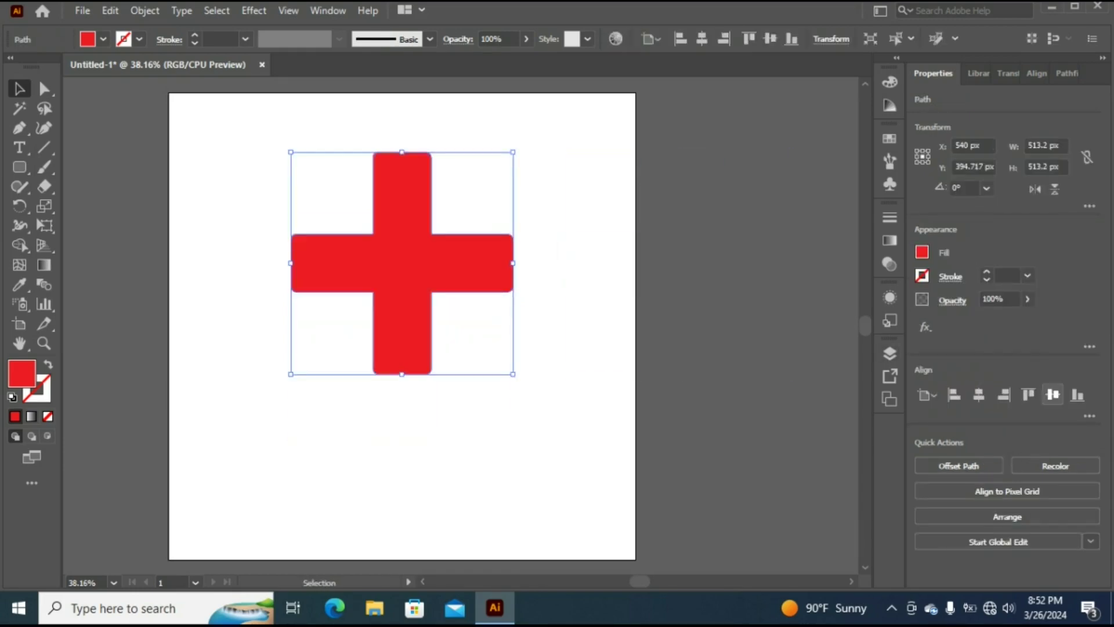
pyautogui.click(1052, 394)
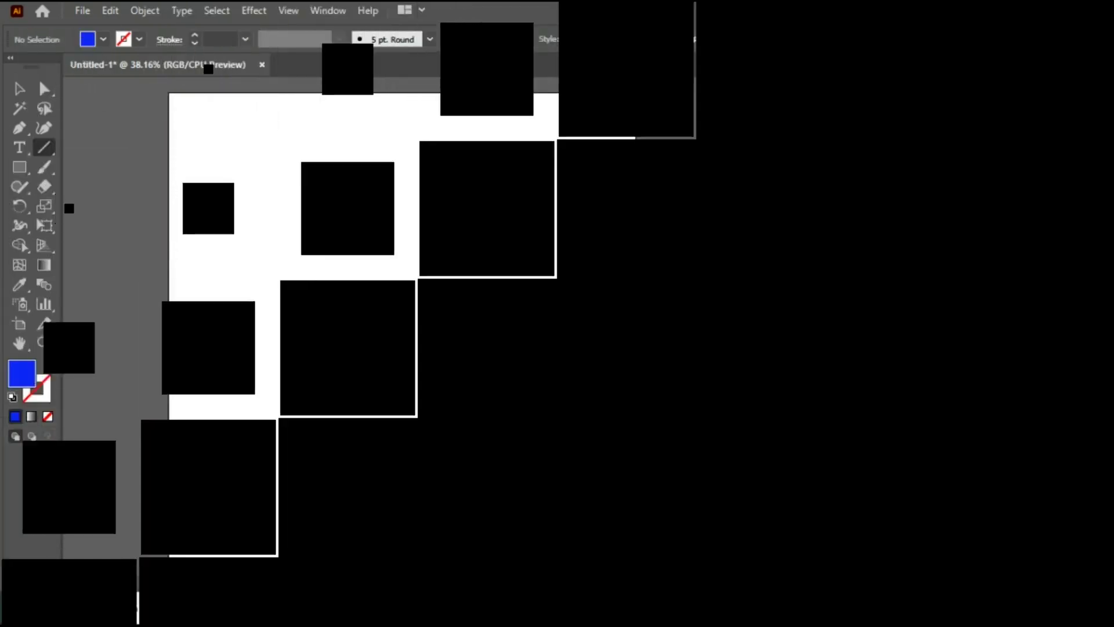
pyautogui.moveTo(231, 229); pyautogui.dragTo(562, 230)
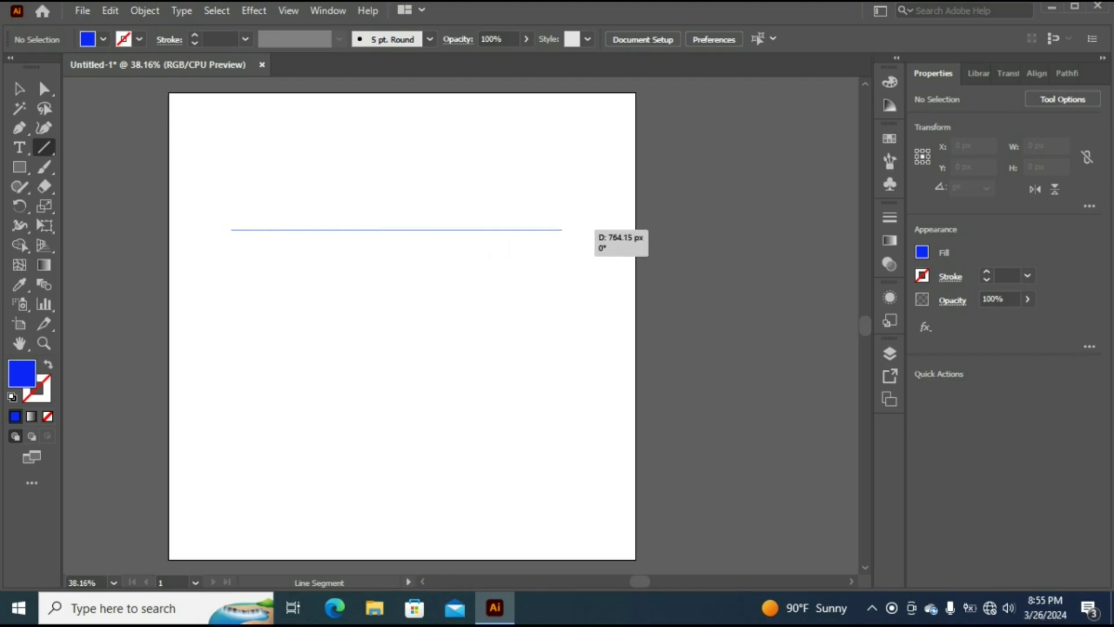
# Finish the 764 px horizontal line and colour it CMYK Green
pyautogui.moveTo(562, 230); pyautogui.dragTo(562, 230)
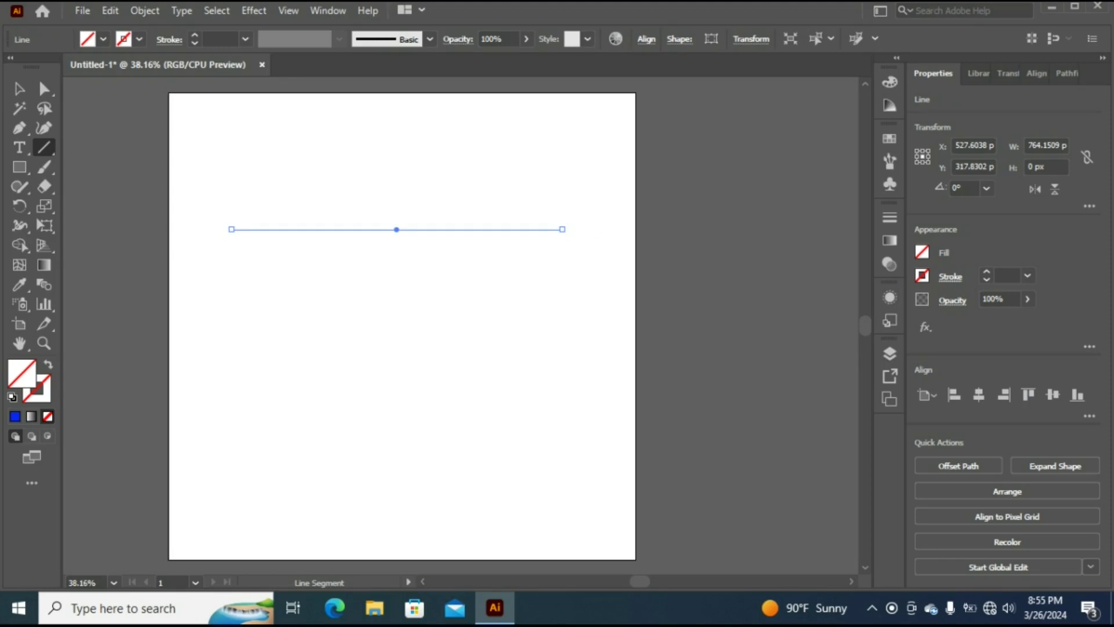
pyautogui.click(922, 275)
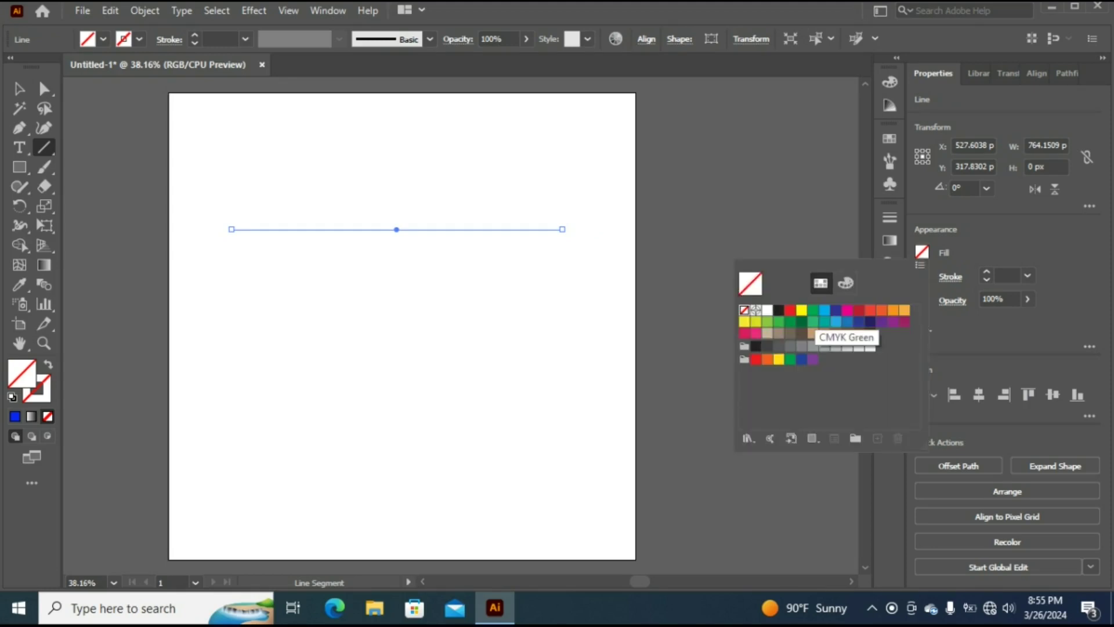
pyautogui.click(813, 311)
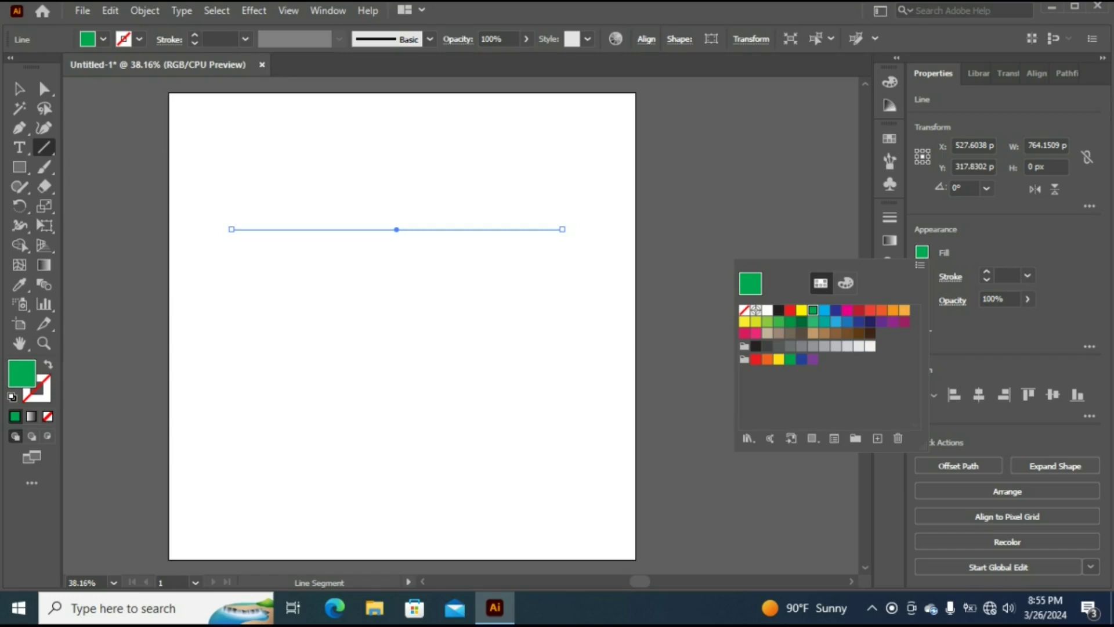
# Duplicate the line downward with Alt-drag and repeated Ctrl+D to form an evenly spaced stack
pyautogui.press('Escape')
pyautogui.press('v')
pyautogui.moveTo(490, 229); pyautogui.dragTo(490, 242)
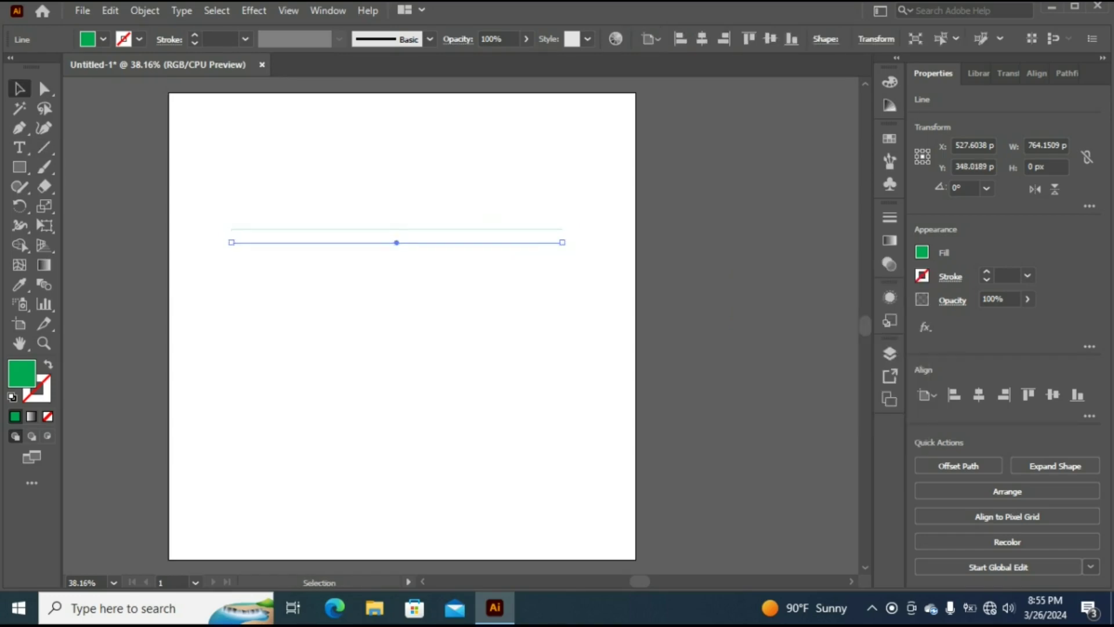
pyautogui.hotkey('ctrl', 'd')
pyautogui.hotkey('ctrl', 'd')
pyautogui.hotkey('ctrl', 'd')
pyautogui.hotkey('ctrl', 'd')
pyautogui.hotkey('ctrl', 'd')
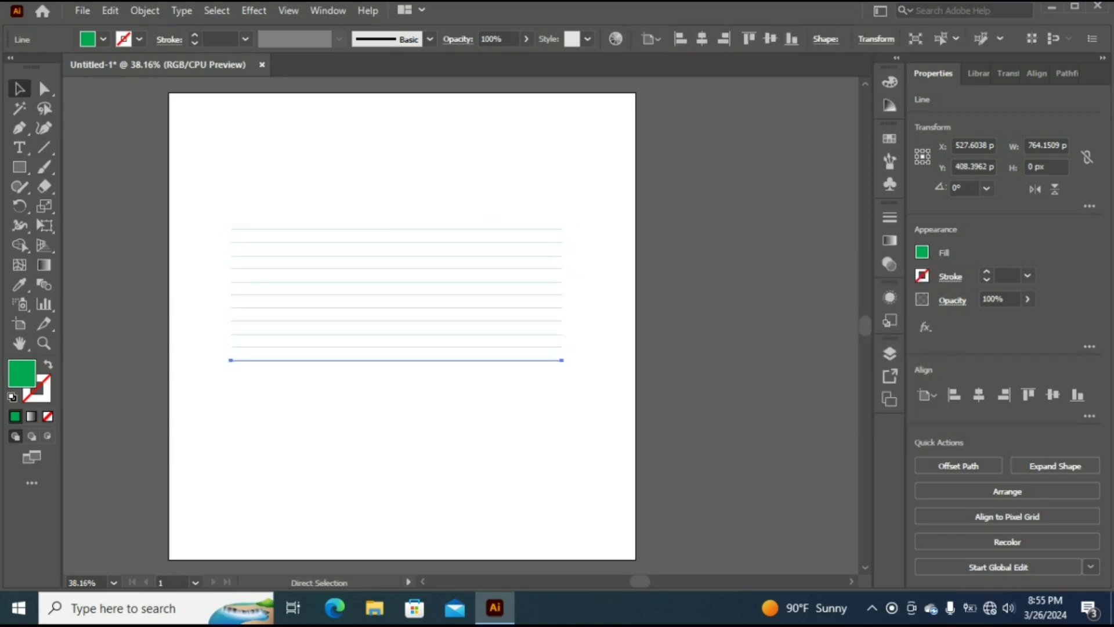
pyautogui.hotkey('ctrl', 'd')
# Give all the stacked lines a 5 pt stroke
pyautogui.click(194, 200)
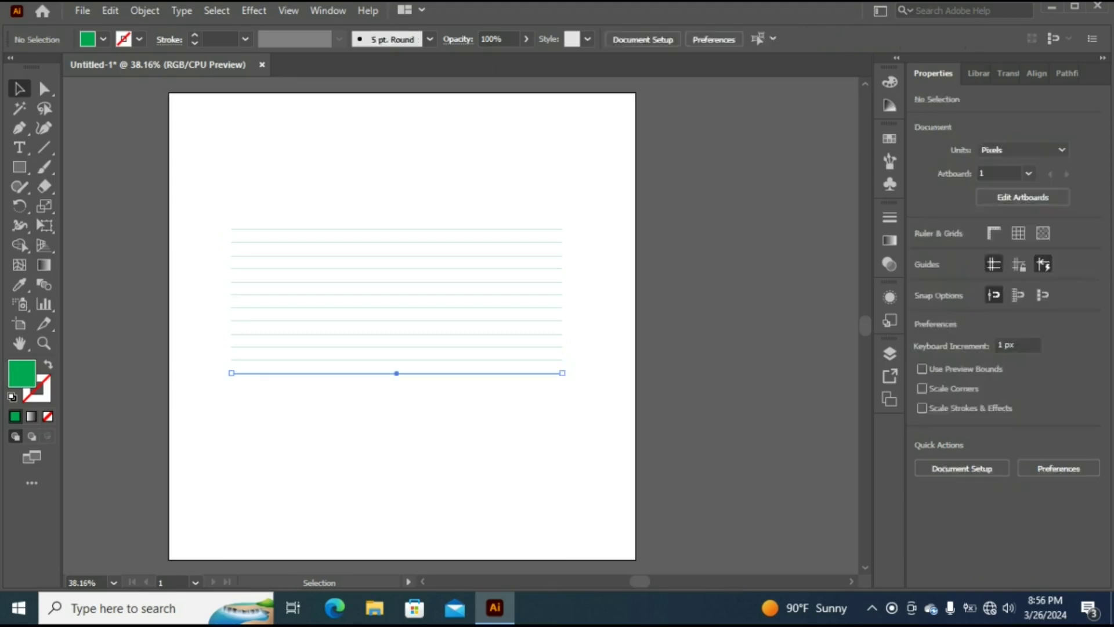
pyautogui.moveTo(193, 200); pyautogui.dragTo(578, 418)
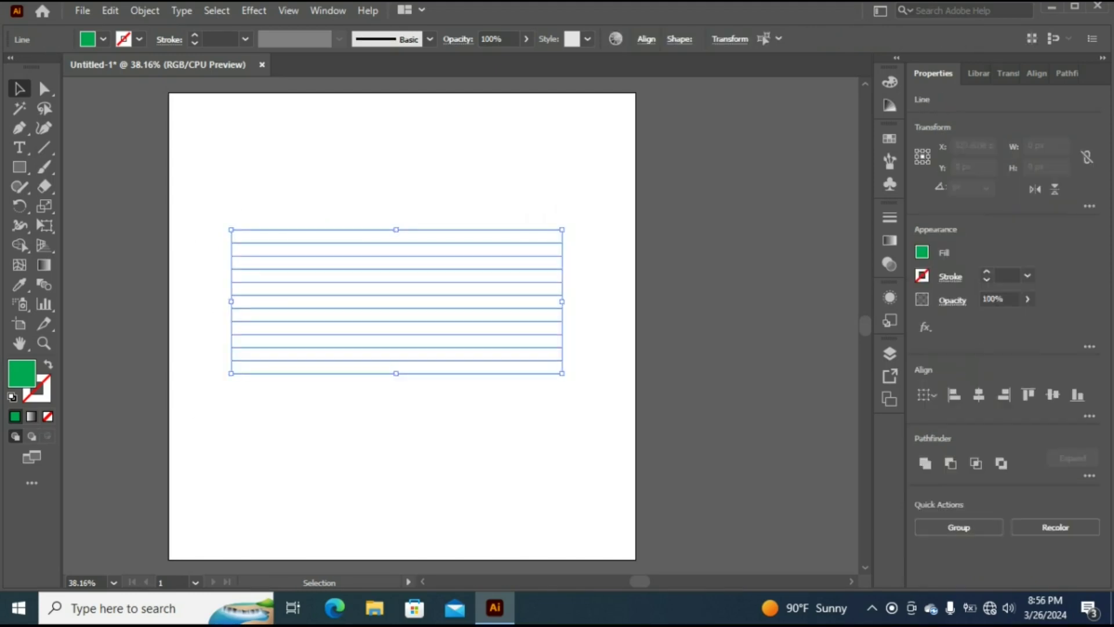
pyautogui.click(1027, 275)
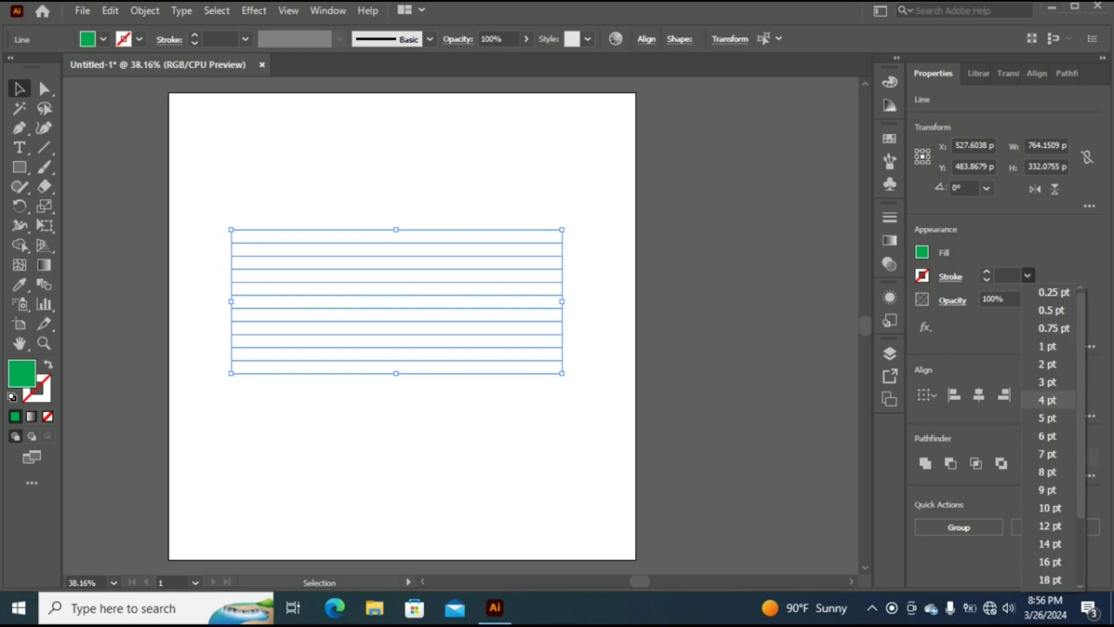
pyautogui.click(1047, 418)
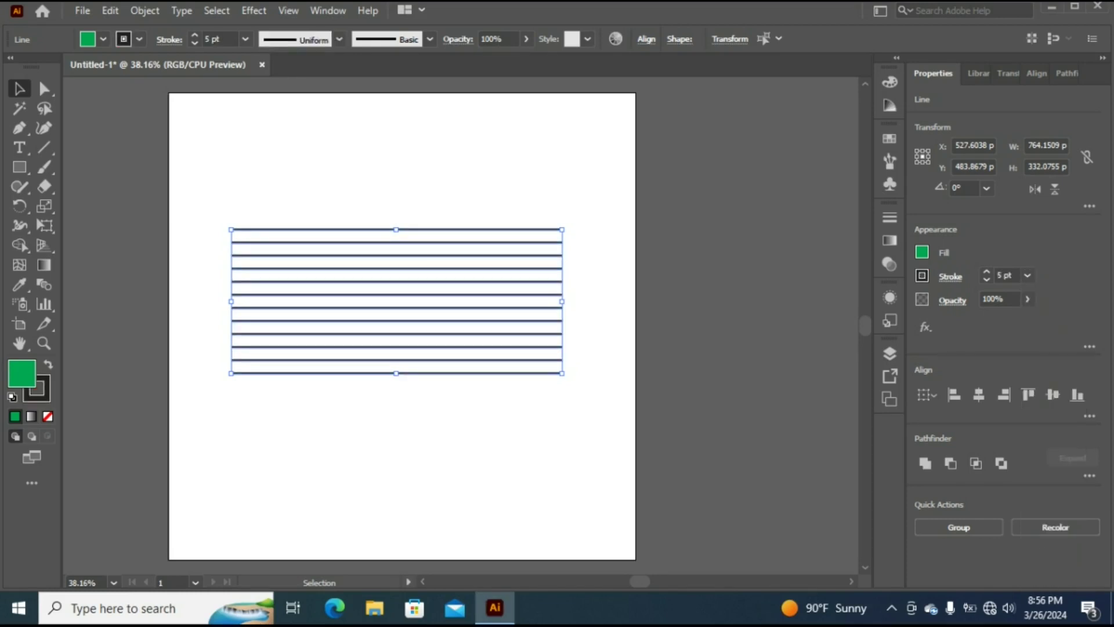
# Group the horizontal lines and add a copy rotated 90° crossing them
pyautogui.moveTo(256, 194); pyautogui.dragTo(535, 415)
pyautogui.hotkey('ctrl', 'g')
pyautogui.rightClick(457, 347)
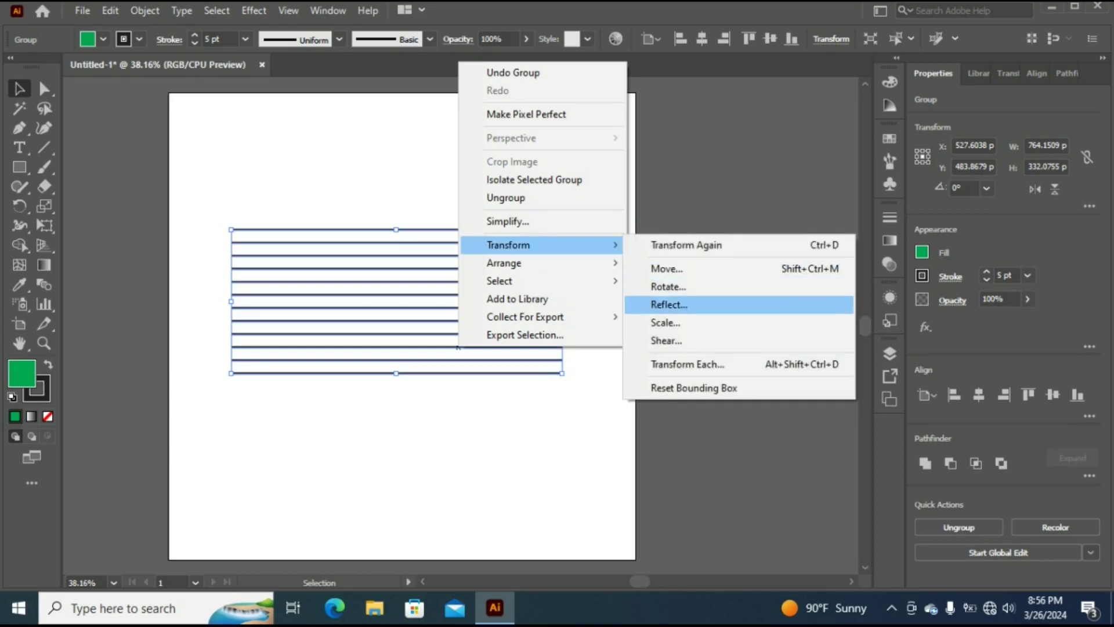
pyautogui.click(668, 286)
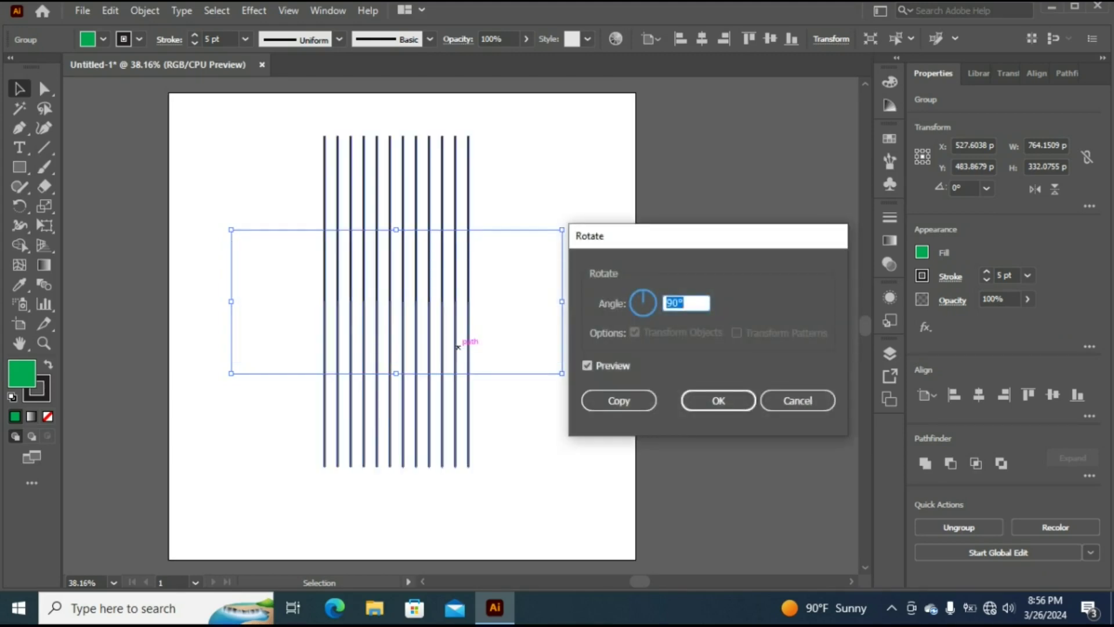
pyautogui.hotkey('alt', 'c')
pyautogui.hotkey('ctrl', 'shift', 'a')
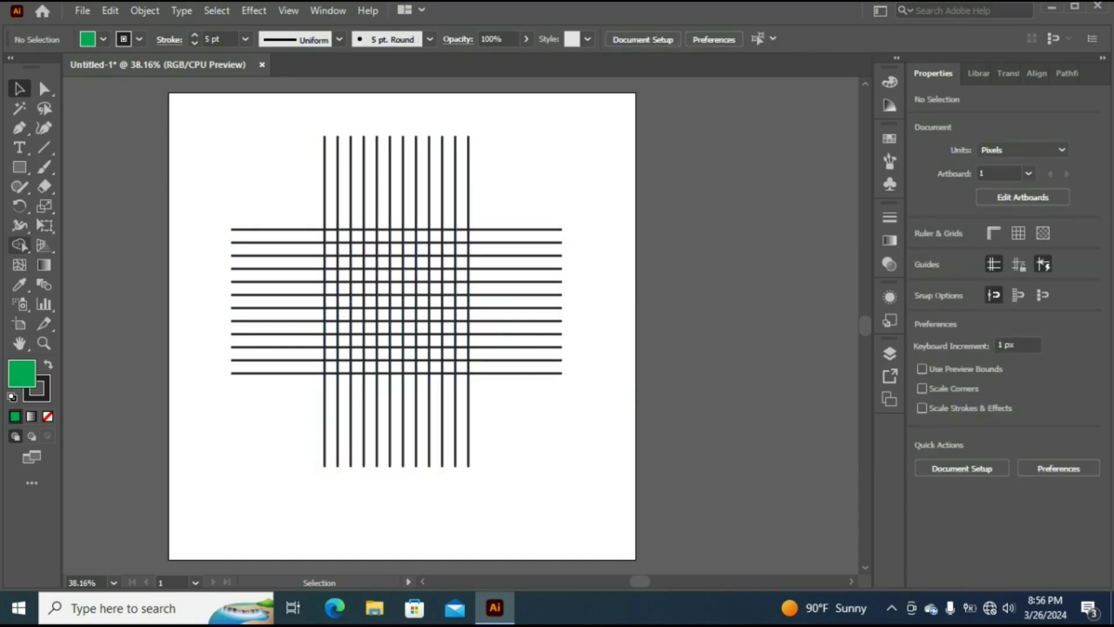
# Merge the grid's outer ring of cells into one green square frame with Shape Builder
pyautogui.click(19, 245)
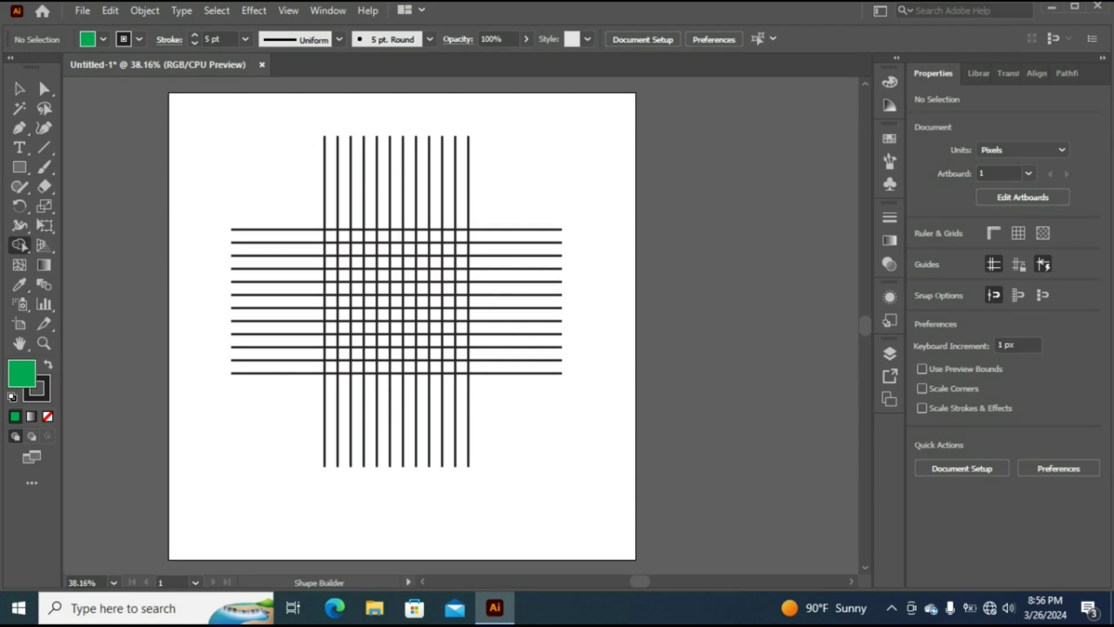
pyautogui.hotkey('ctrl', 'a')
pyautogui.moveTo(330, 232); pyautogui.dragTo(331, 369)
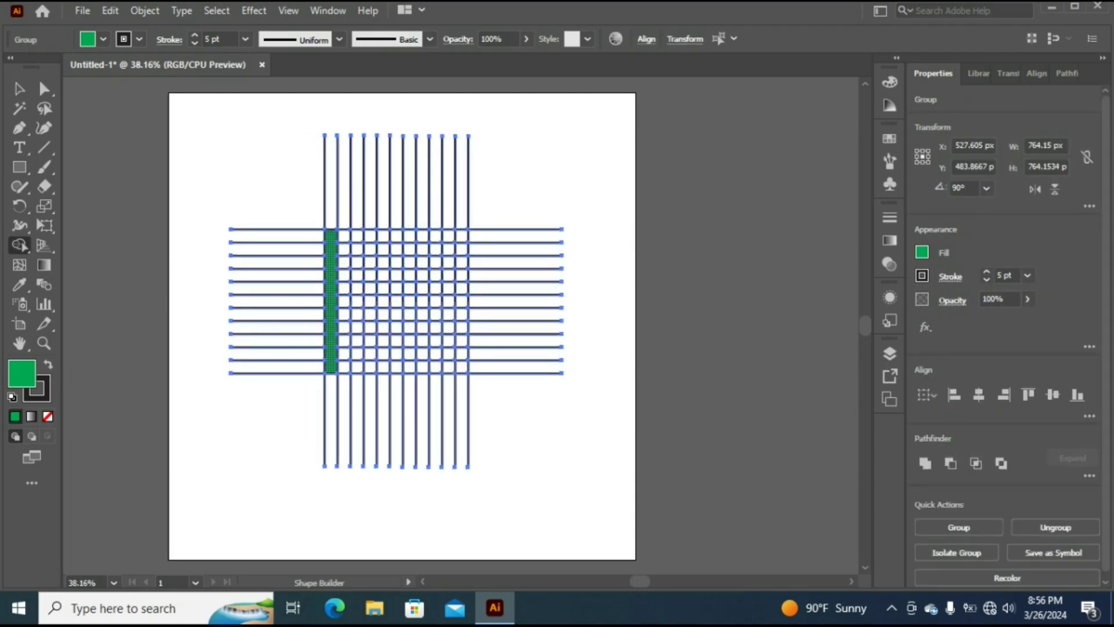
pyautogui.moveTo(331, 235); pyautogui.dragTo(461, 367)
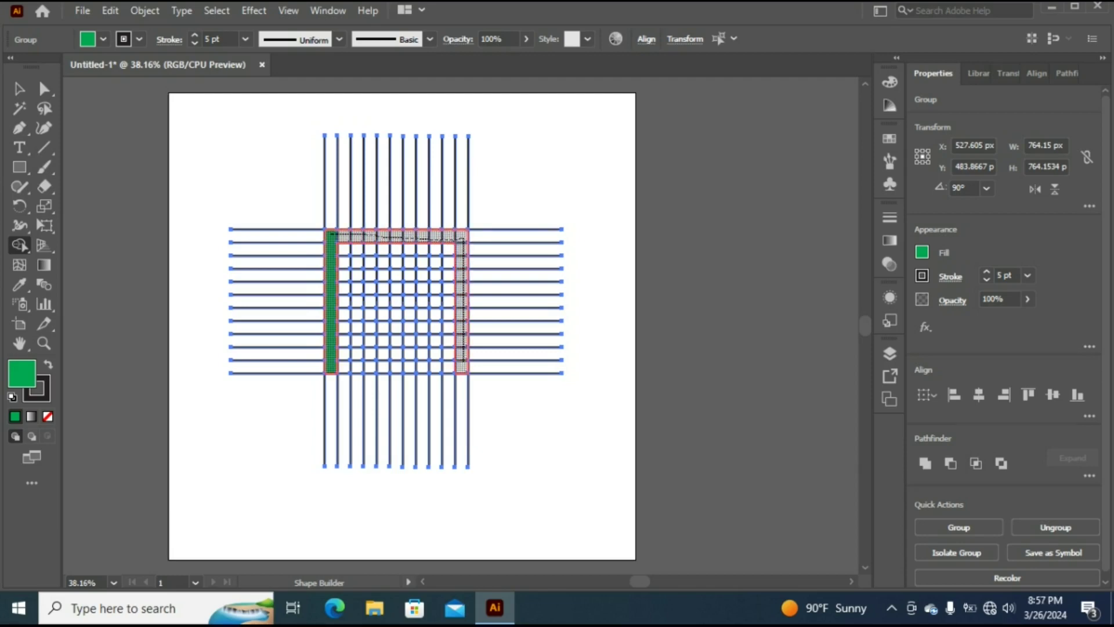
pyautogui.moveTo(461, 367); pyautogui.dragTo(332, 367)
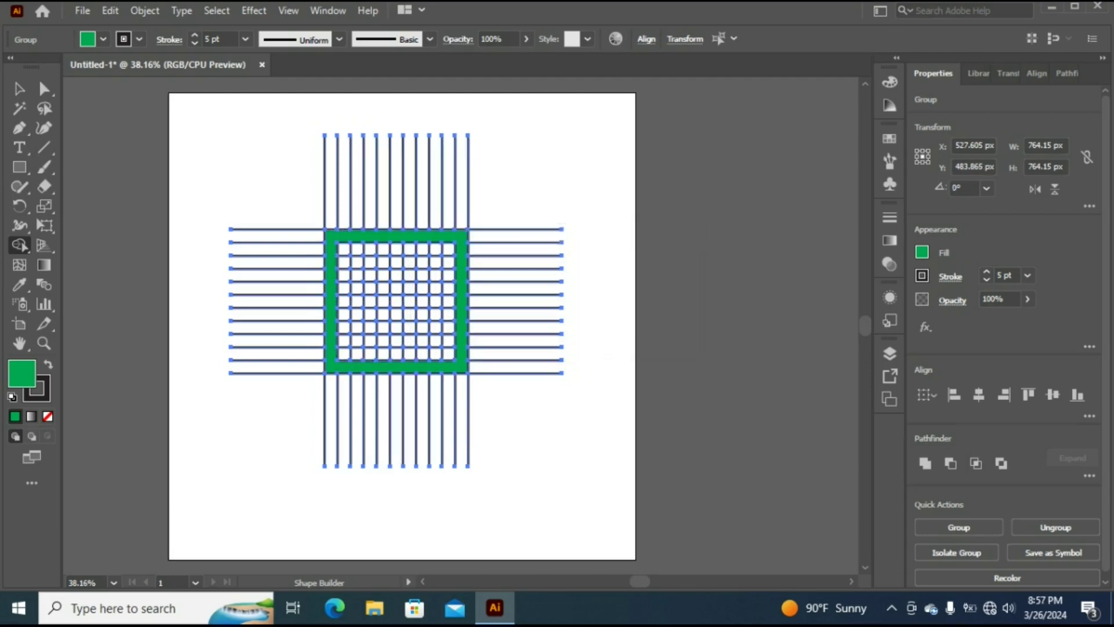
pyautogui.press('v')
pyautogui.hotkey('ctrl', 'shift', 'a')
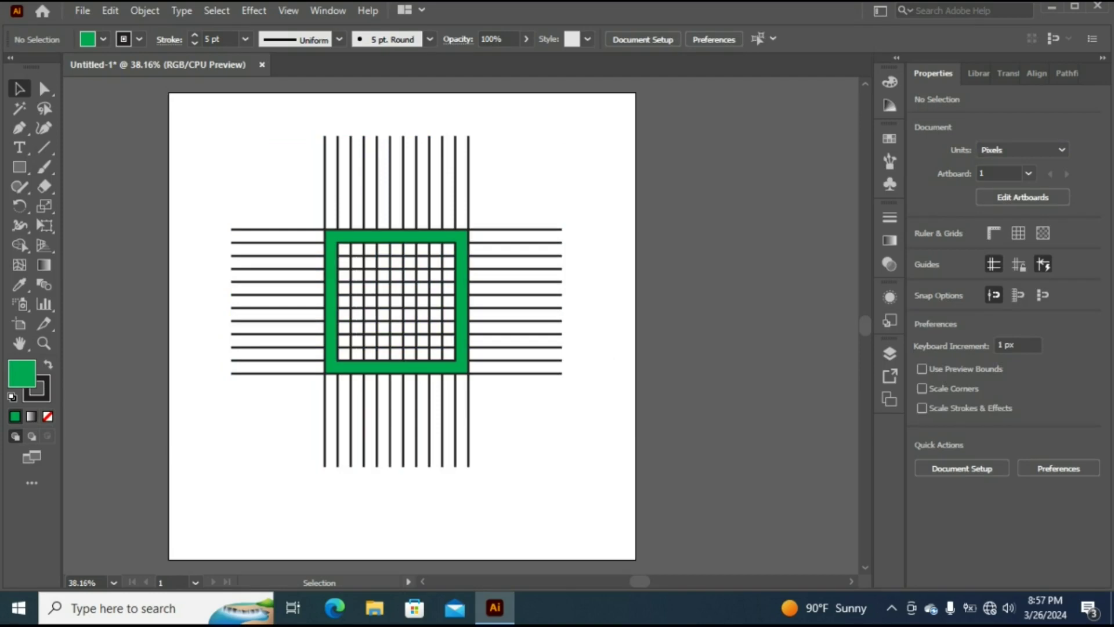
# Set the fill colour to red by entering a hex value in the Color Picker
pyautogui.doubleClick(22, 373)
pyautogui.write('ED1C24')
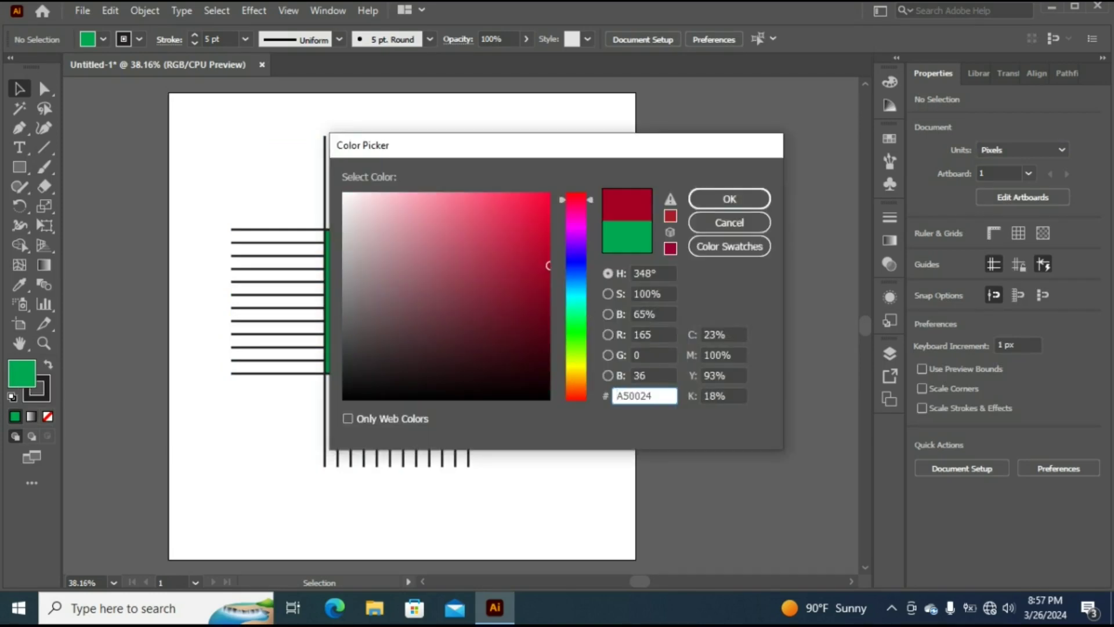
pyautogui.click(730, 199)
pyautogui.hotkey('ctrl', 'z')
pyautogui.doubleClick(21, 380)
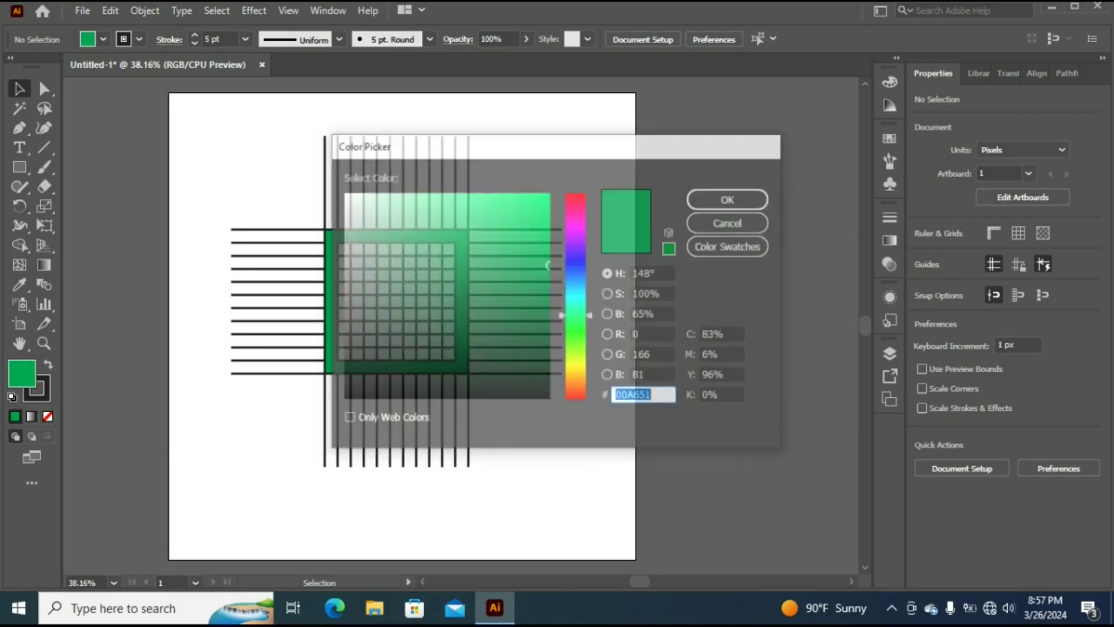
pyautogui.write('A50024')
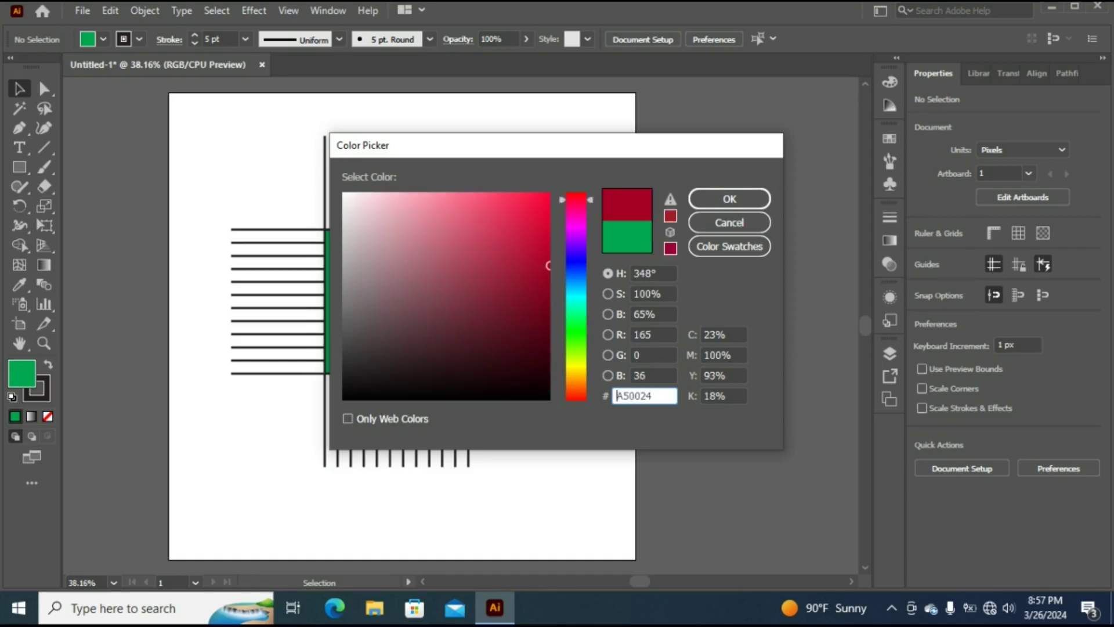
pyautogui.write('ED1143')
pyautogui.press('Return')
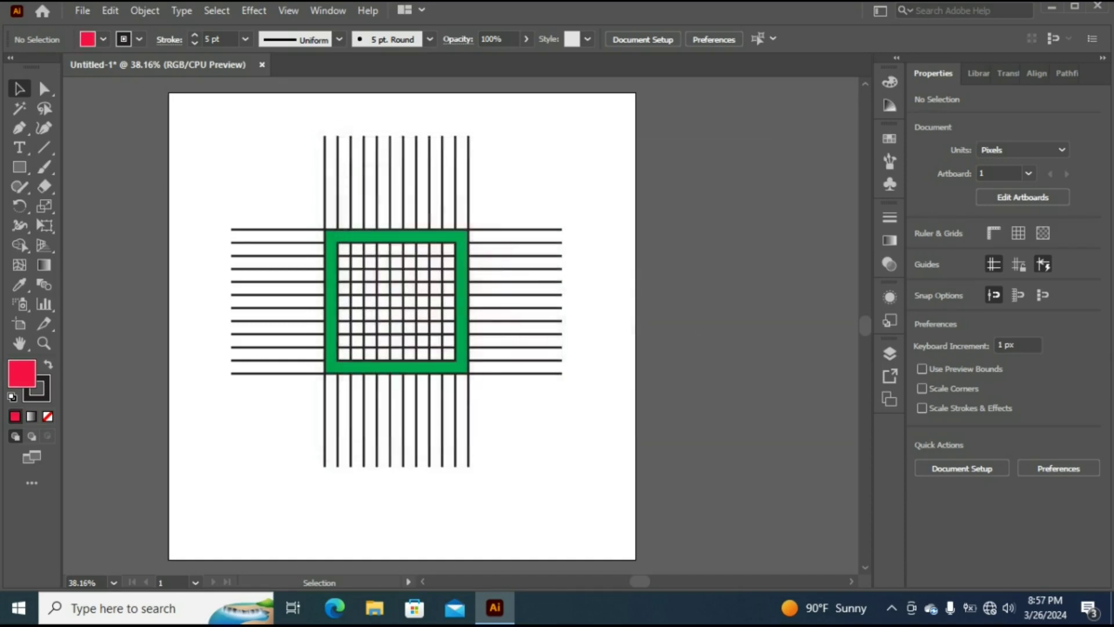
# Shape-build the next inner ring of grid cells into a red square frame, then deselect
pyautogui.hotkey('ctrl', 'a')
pyautogui.click(19, 245)
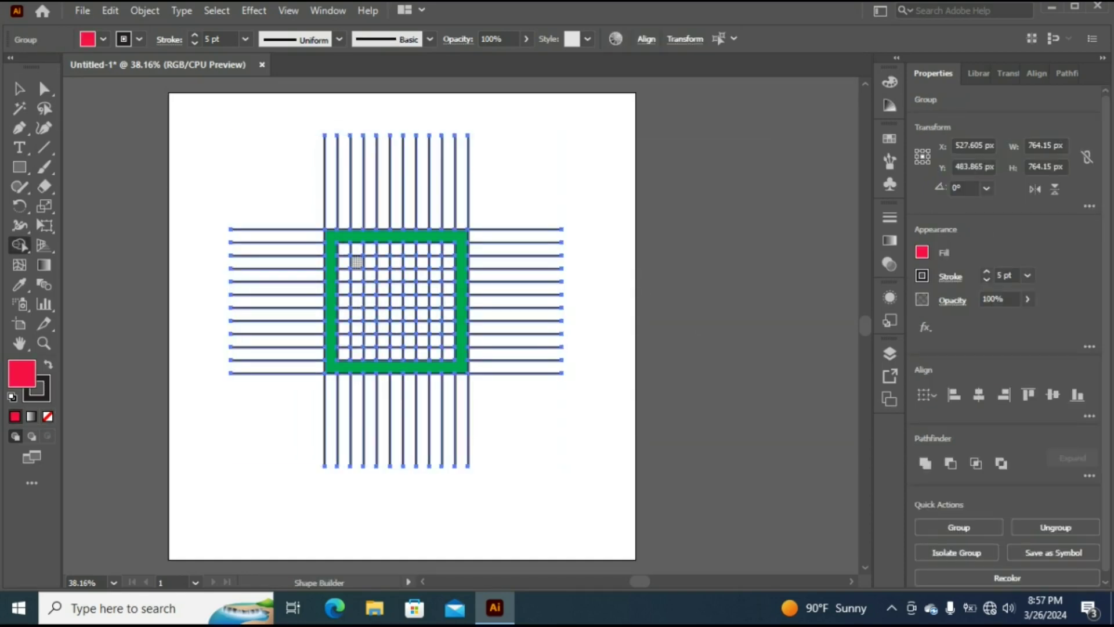
pyautogui.moveTo(356, 262)
pyautogui.mouseDown()
pyautogui.moveTo(427, 341)
pyautogui.moveTo(365, 262)
pyautogui.mouseUp()
pyautogui.click(20, 88)
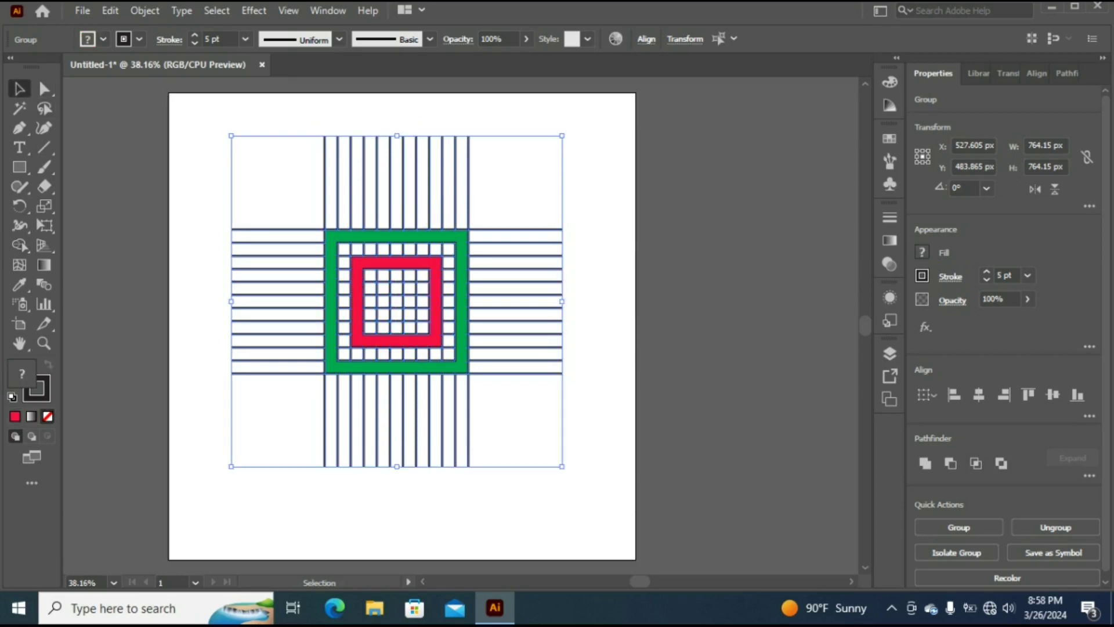
pyautogui.hotkey('ctrl', 'shift', 'a')
pyautogui.scroll(1, 402, 334)
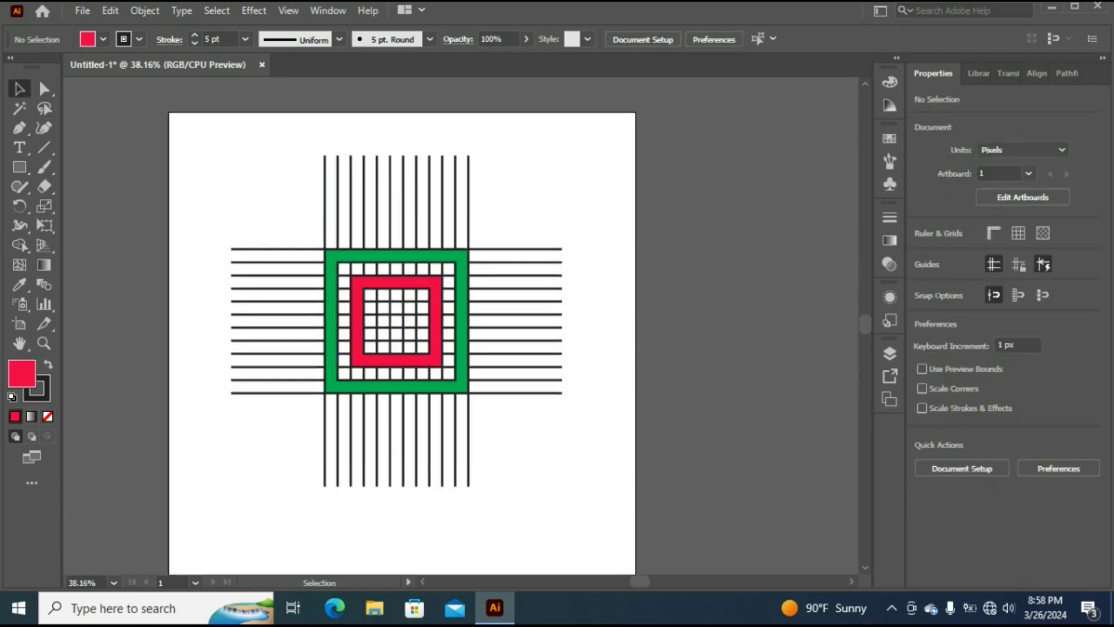
# Duplicate the red bar downward into four evenly spaced bars
pyautogui.scroll(-1, 402, 334)
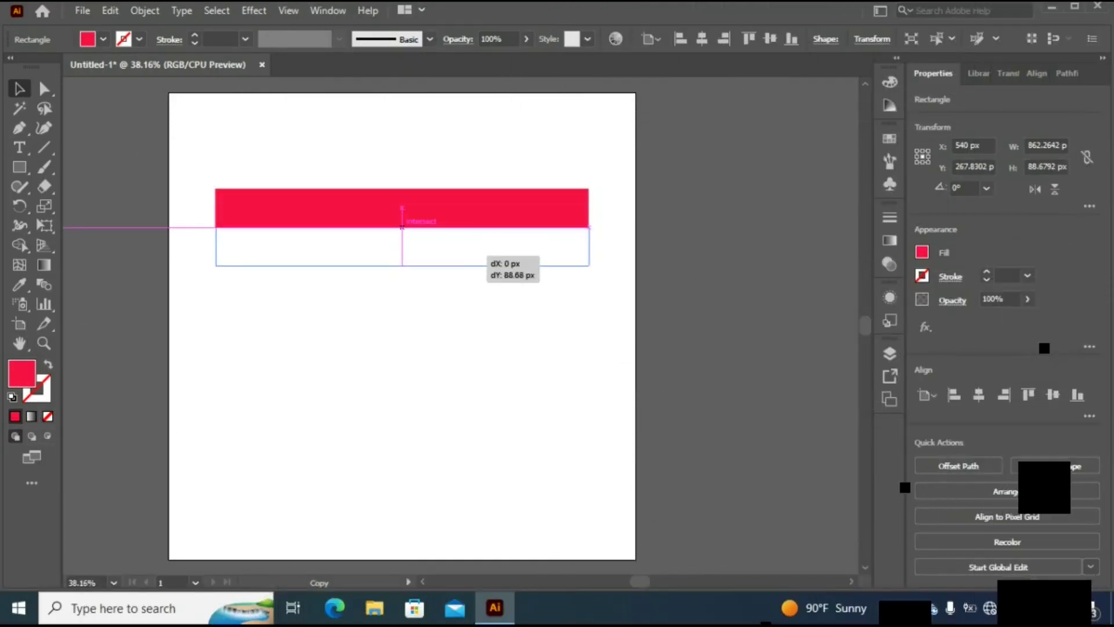
pyautogui.moveTo(402, 258); pyautogui.dragTo(402, 258)
pyautogui.hotkey('ctrl', 'd')
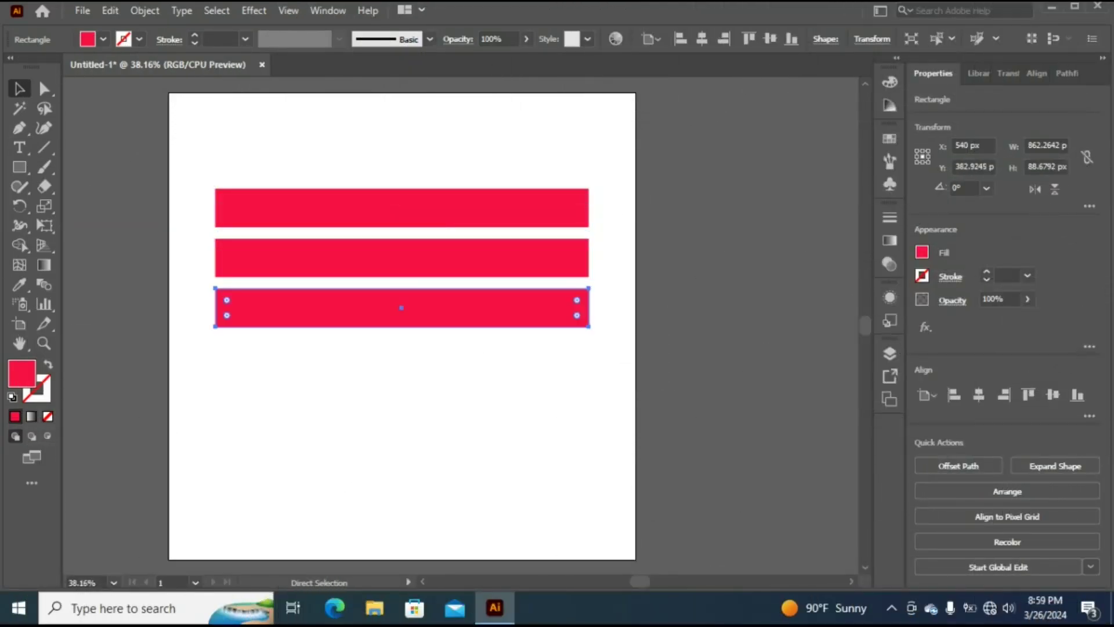
pyautogui.hotkey('ctrl', 'd')
# Group the four red bars and centre them vertically on the artboard
pyautogui.moveTo(172, 164); pyautogui.dragTo(597, 423)
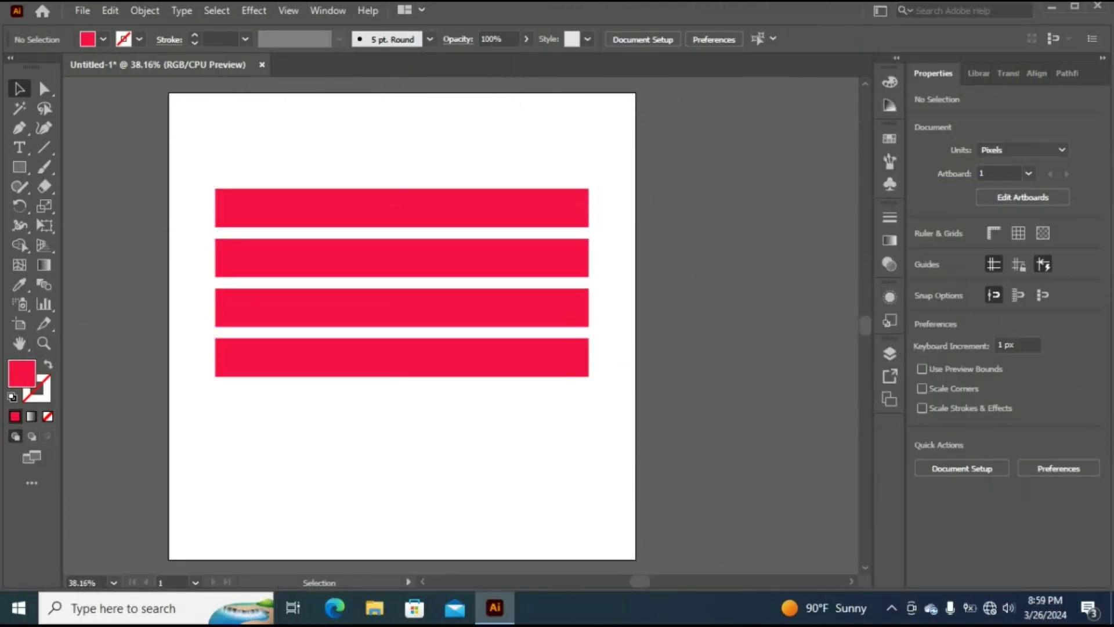
pyautogui.press('a')
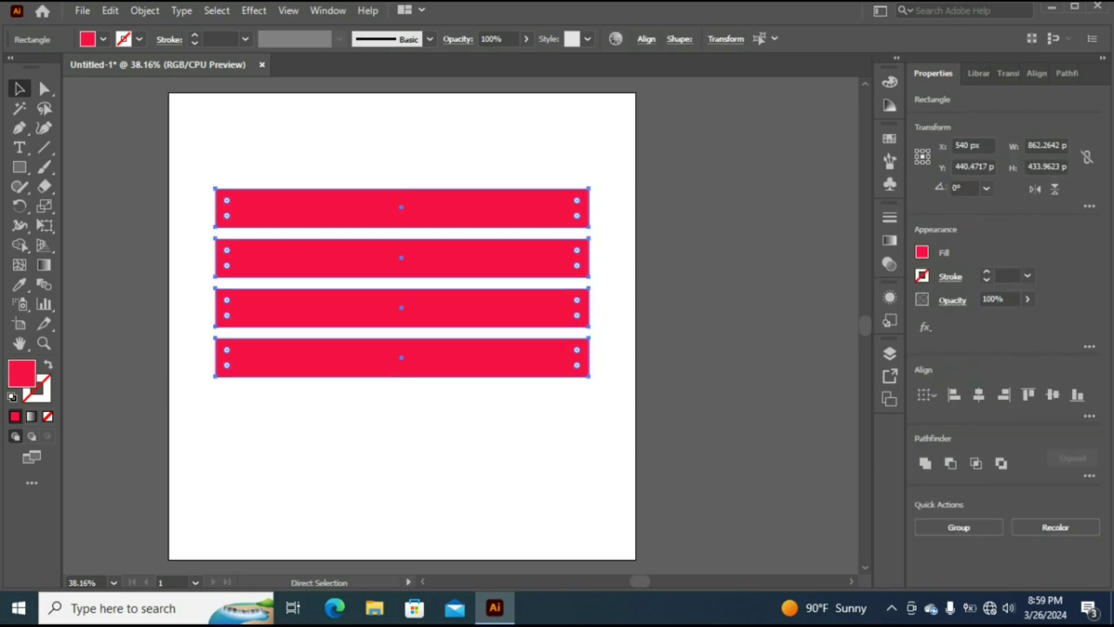
pyautogui.hotkey('ctrl', 'g')
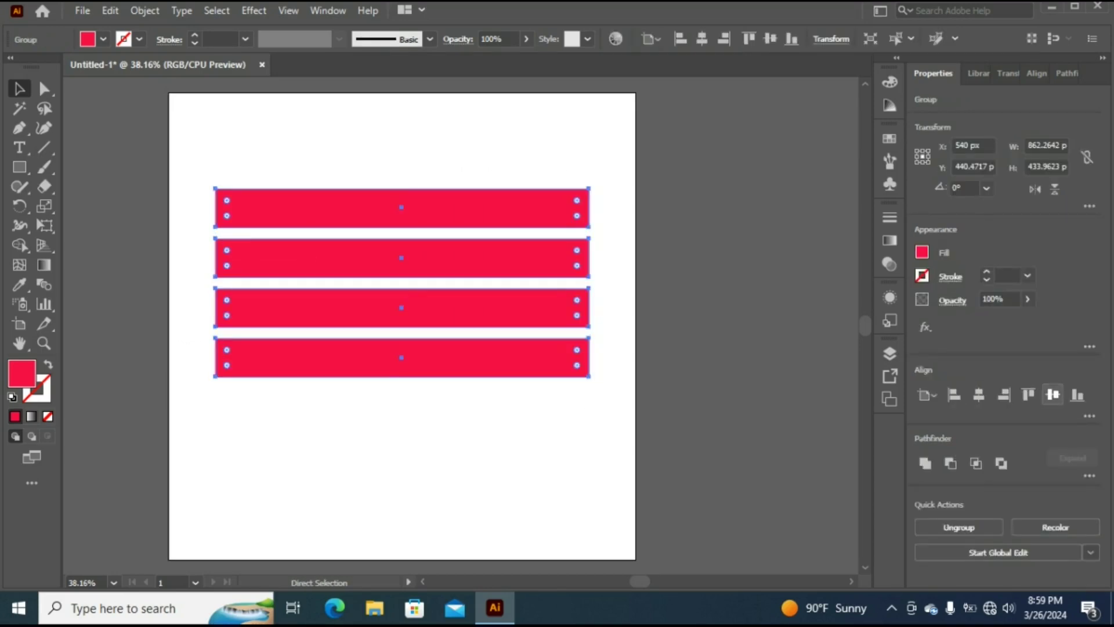
pyautogui.click(1052, 394)
# Add a 90° rotated copy of the bar group so the bars cross
pyautogui.rightClick(525, 119)
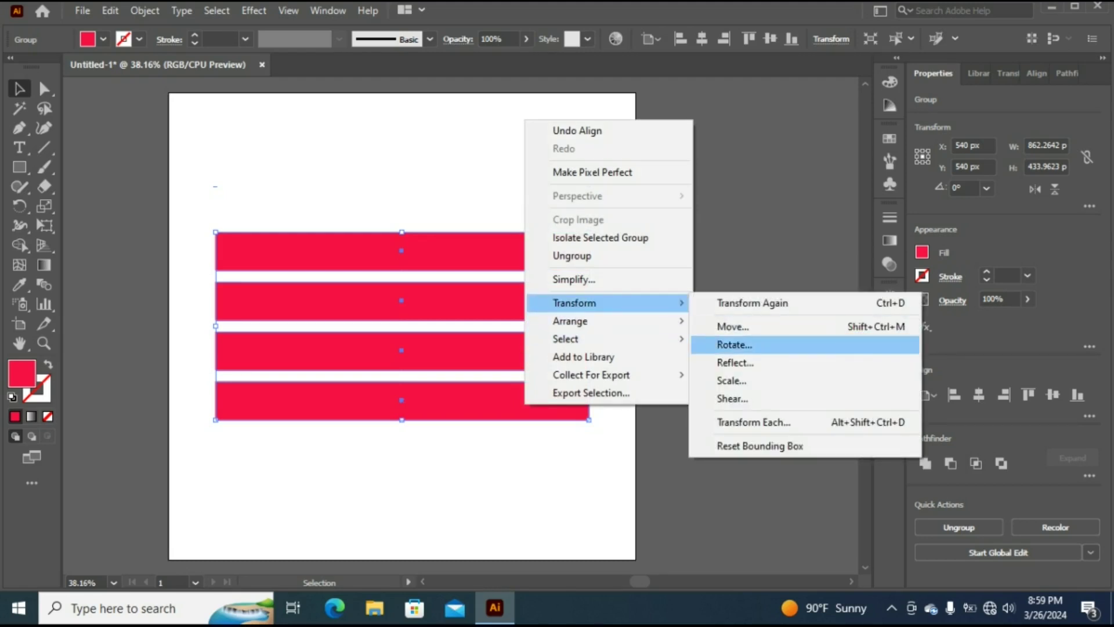
pyautogui.click(734, 344)
pyautogui.click(618, 401)
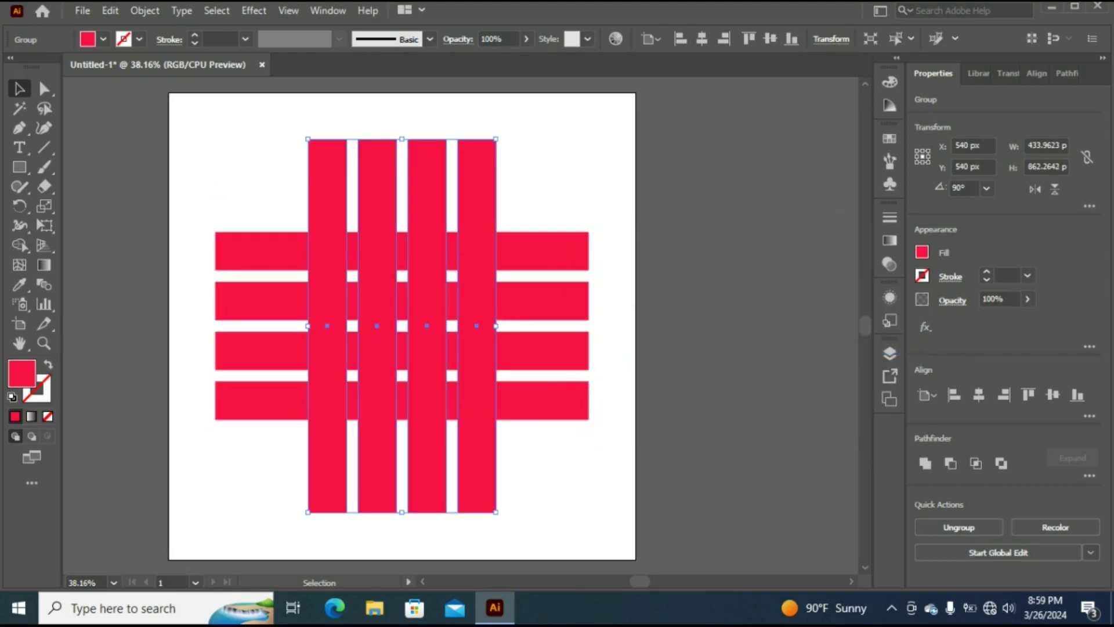
# Delete the eight crossing squares in the bottom two rows with Shape Builder
pyautogui.hotkey('ctrl', 'a')
pyautogui.click(19, 245)
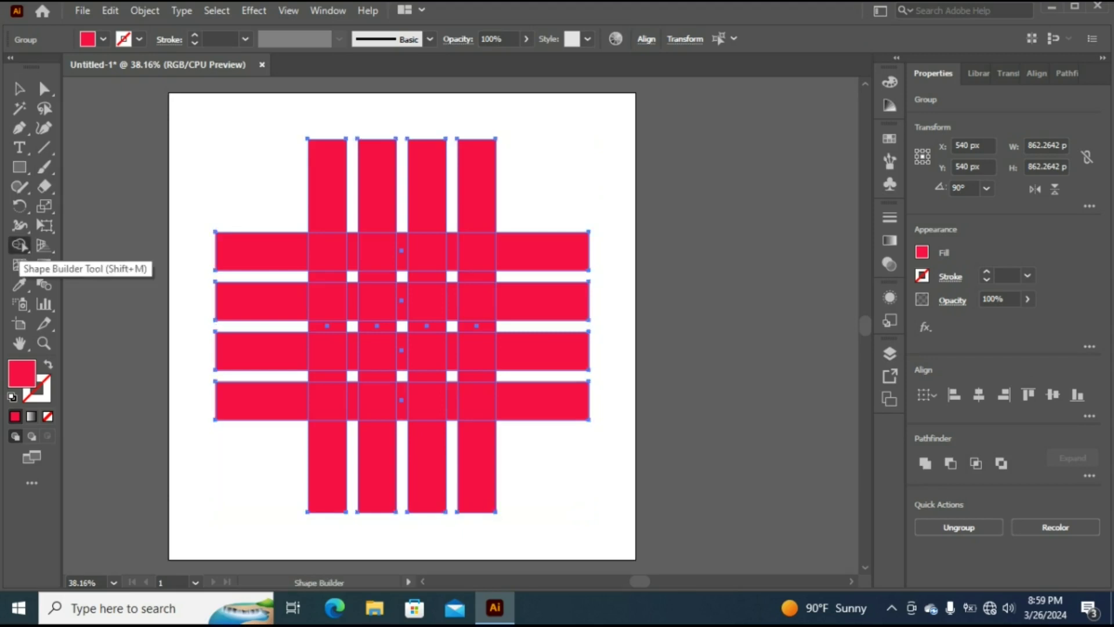
pyautogui.keyDown('alt'); pyautogui.click(327, 400); pyautogui.keyUp('alt')
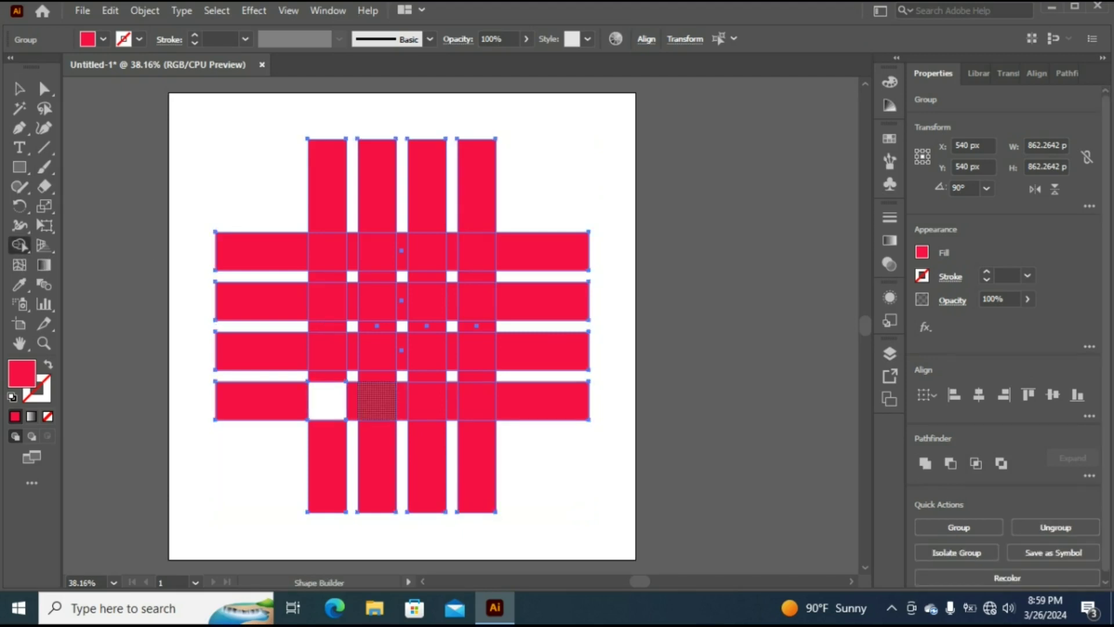
pyautogui.keyDown('alt'); pyautogui.click(377, 400); pyautogui.keyUp('alt')
pyautogui.keyDown('alt'); pyautogui.click(427, 400); pyautogui.keyUp('alt')
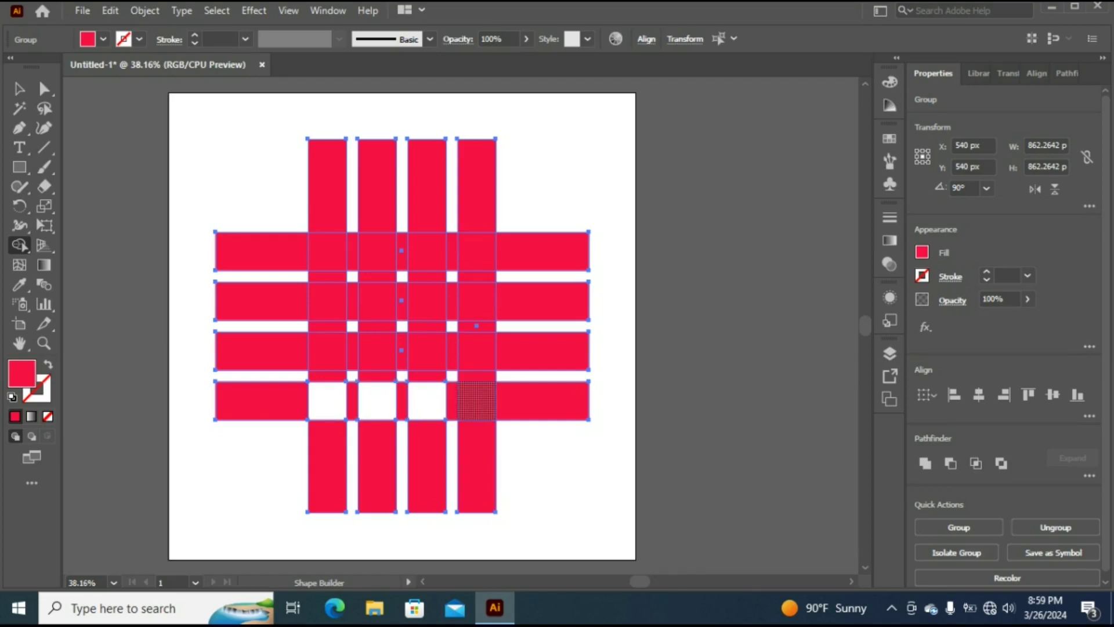
pyautogui.keyDown('alt'); pyautogui.click(476, 400); pyautogui.keyUp('alt')
pyautogui.keyDown('alt'); pyautogui.click(477, 351); pyautogui.keyUp('alt')
pyautogui.keyDown('alt'); pyautogui.click(426, 351); pyautogui.keyUp('alt')
pyautogui.keyDown('alt'); pyautogui.click(377, 351); pyautogui.keyUp('alt')
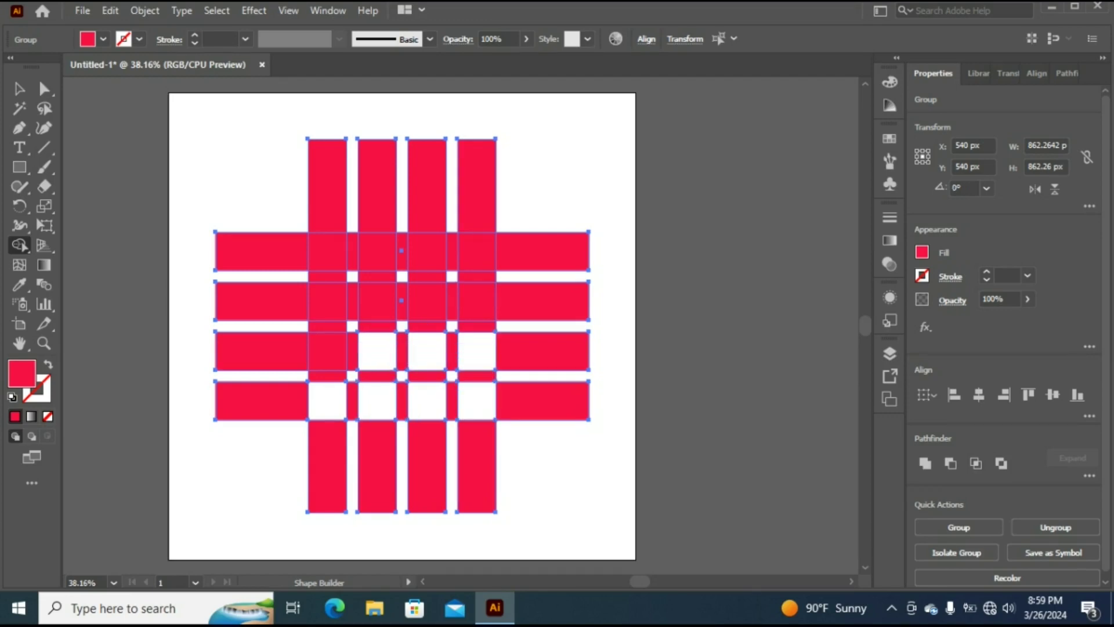
pyautogui.keyDown('alt'); pyautogui.click(327, 351); pyautogui.keyUp('alt')
# Delete the remaining eight crossing squares in the top two rows, then select the lattice
pyautogui.keyDown('alt'); pyautogui.click(327, 301); pyautogui.keyUp('alt')
pyautogui.keyDown('alt'); pyautogui.click(377, 301); pyautogui.keyUp('alt')
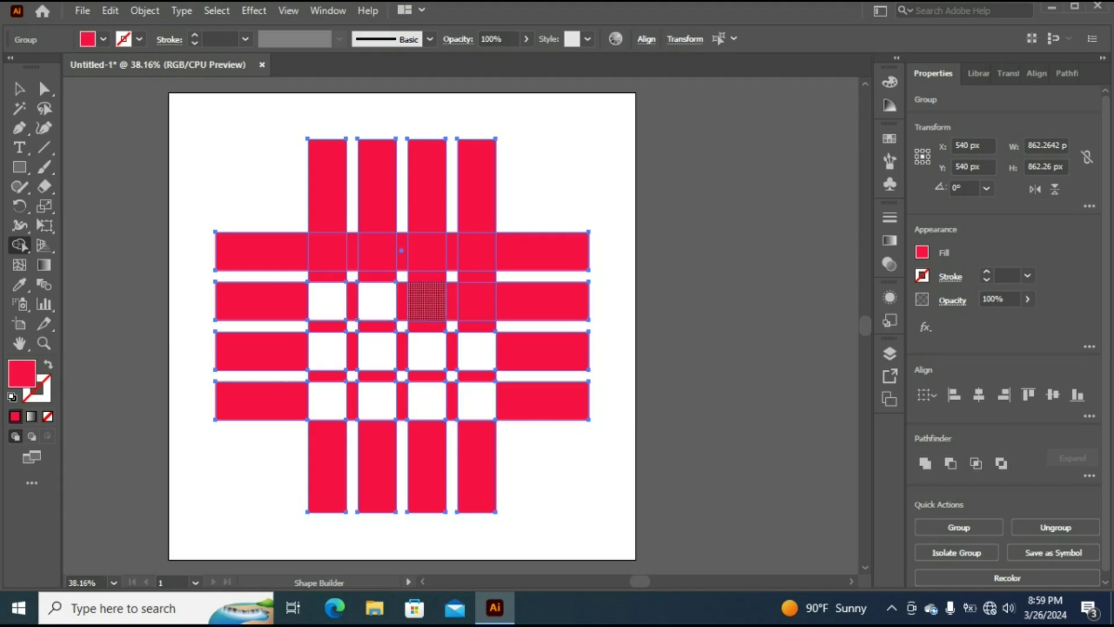
pyautogui.keyDown('alt'); pyautogui.click(426, 301); pyautogui.keyUp('alt')
pyautogui.keyDown('alt'); pyautogui.click(476, 301); pyautogui.keyUp('alt')
pyautogui.keyDown('alt'); pyautogui.click(476, 251); pyautogui.keyUp('alt')
pyautogui.keyDown('alt'); pyautogui.click(426, 251); pyautogui.keyUp('alt')
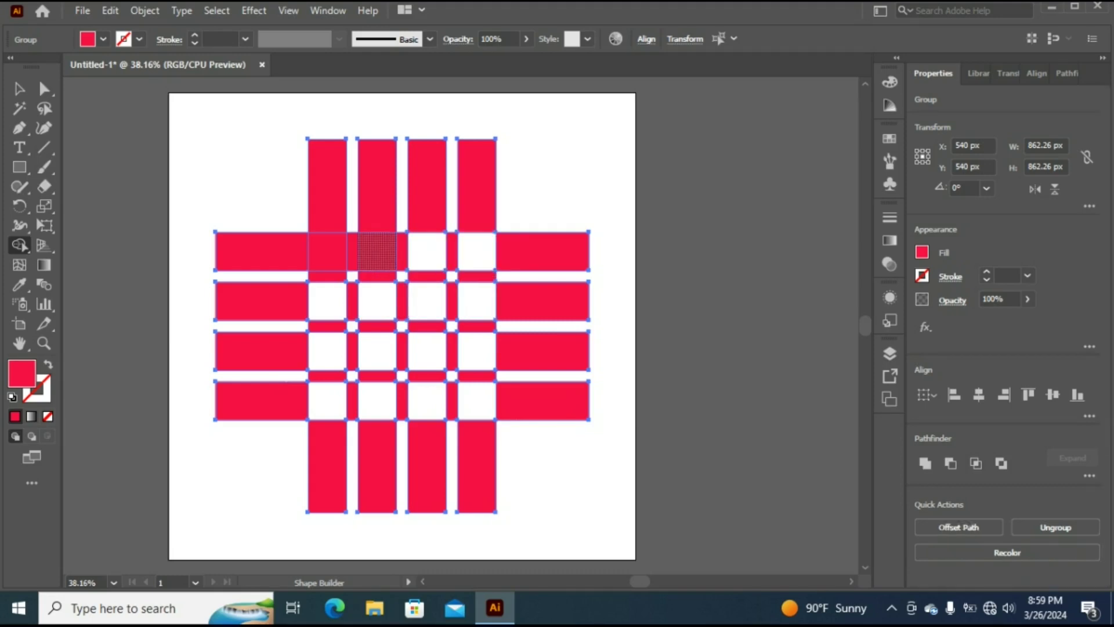
pyautogui.keyDown('alt'); pyautogui.click(377, 251); pyautogui.keyUp('alt')
pyautogui.keyDown('alt'); pyautogui.click(327, 250); pyautogui.keyUp('alt')
pyautogui.press('v')
pyautogui.hotkey('ctrl', 'shift', 'a')
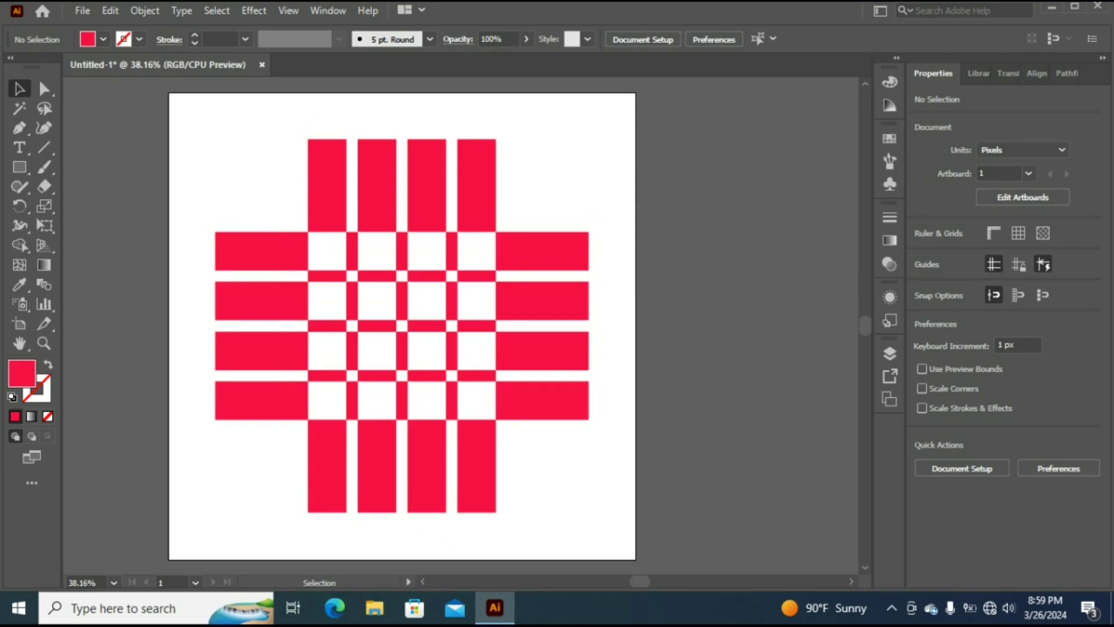
pyautogui.moveTo(145, 135)
pyautogui.mouseDown()
pyautogui.moveTo(271, 206)
pyautogui.moveTo(637, 542)
pyautogui.mouseUp()
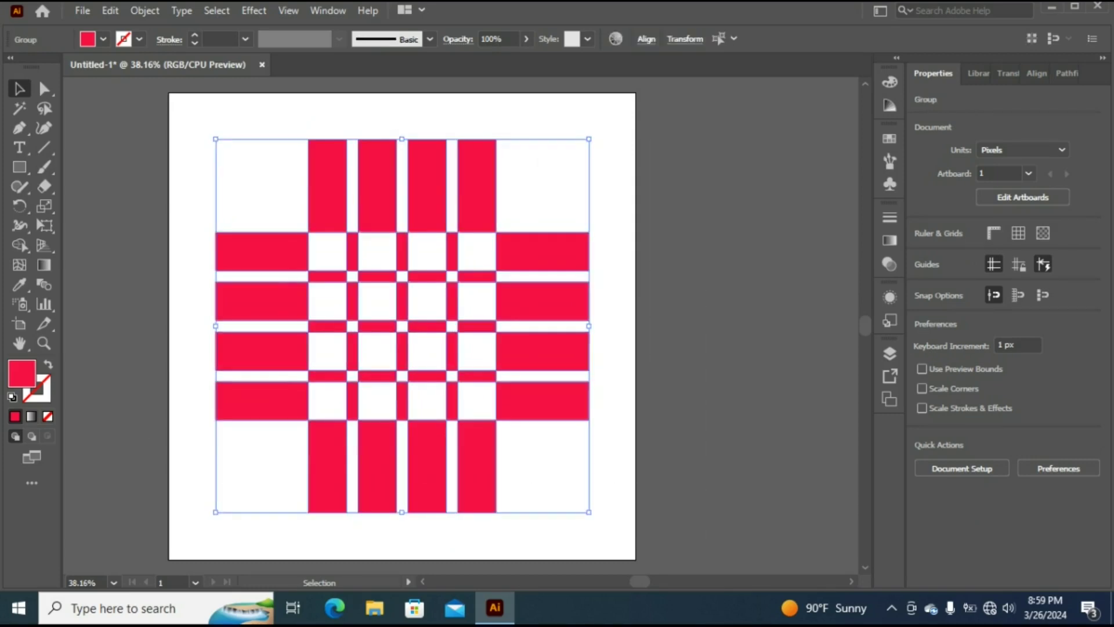
# Delete the outer bar arms with Shape Builder, leaving the red hashtag grid
pyautogui.click(20, 245)
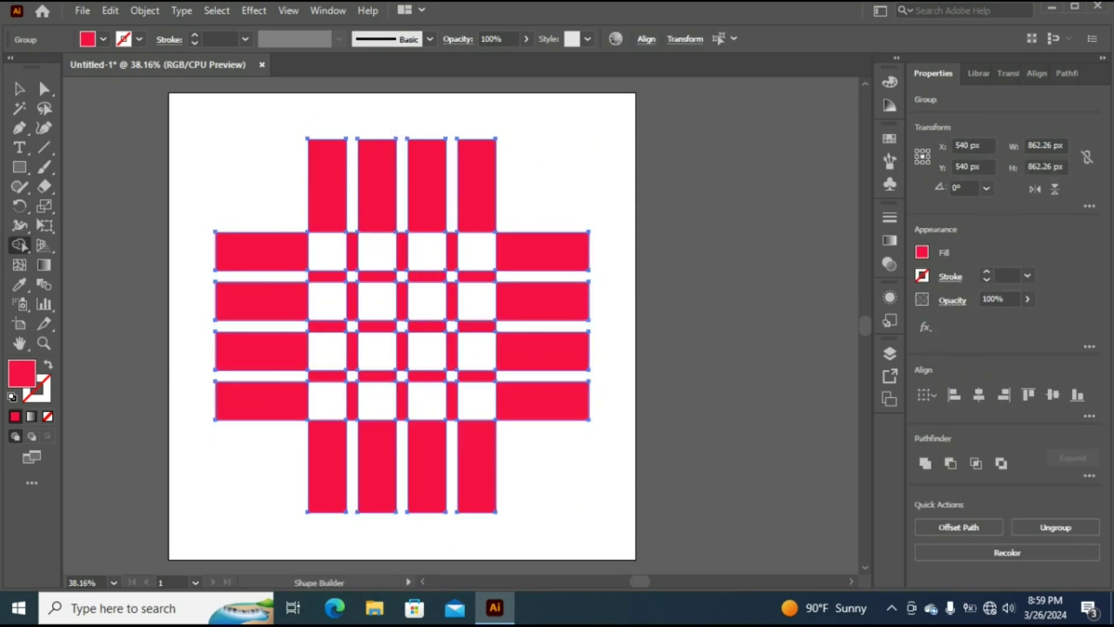
pyautogui.moveTo(262, 216)
pyautogui.mouseDown()
pyautogui.moveTo(539, 222)
pyautogui.moveTo(316, 174)
pyautogui.mouseUp()
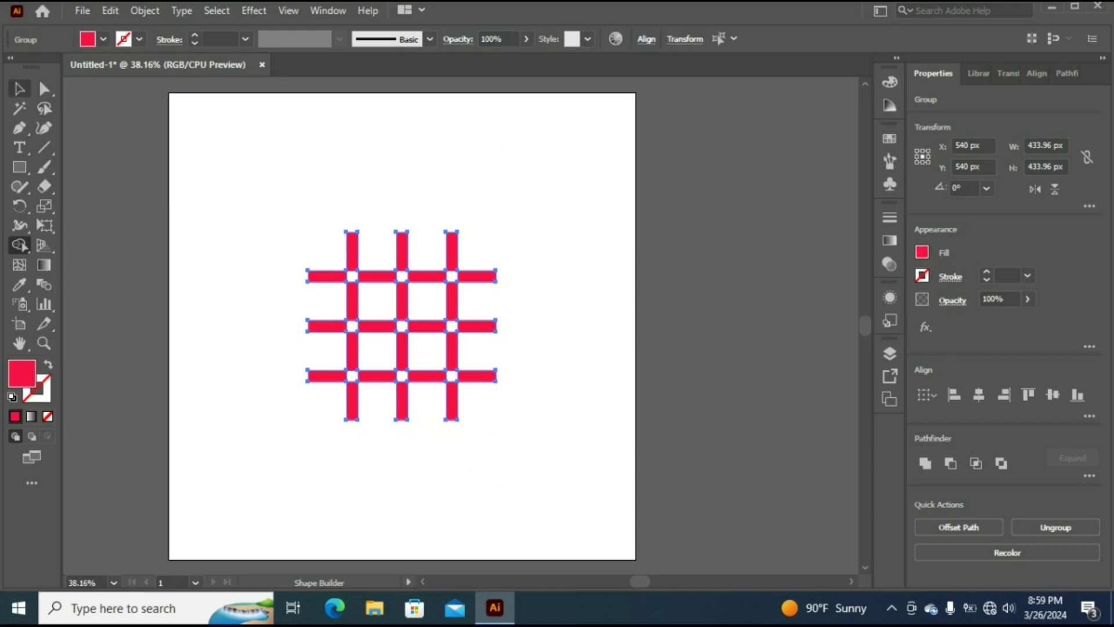
pyautogui.click(19, 89)
pyautogui.hotkey('ctrl', 'shift', 'a')
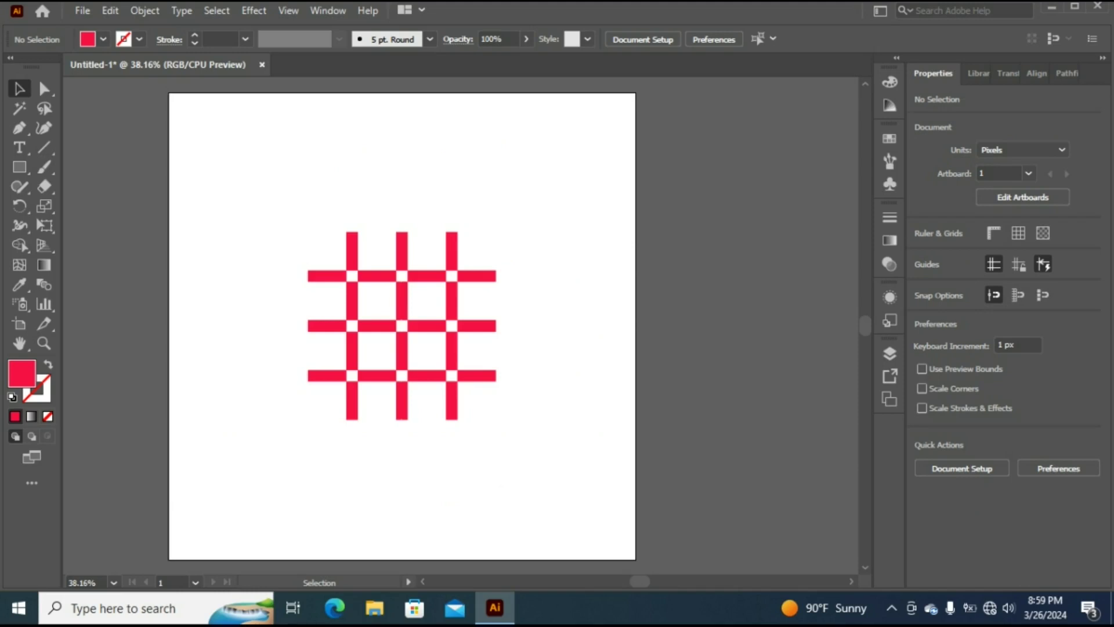
# Reselect the hashtag grid with Shape Builder, then return to Selection and deselect
pyautogui.click(20, 244)
pyautogui.hotkey('ctrl', 'a')
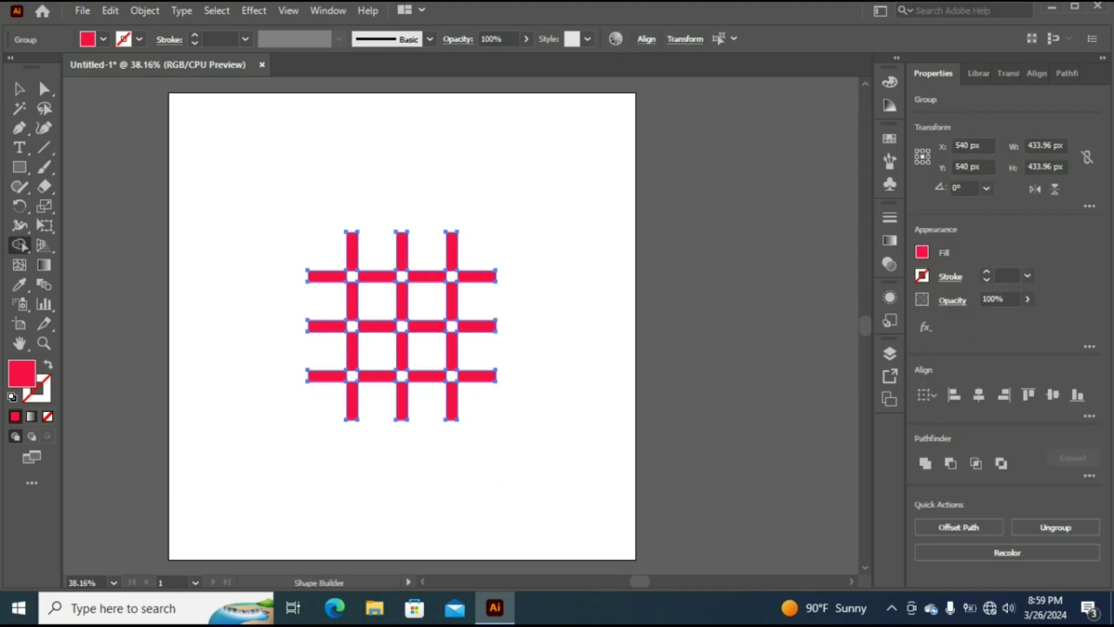
pyautogui.click(19, 88)
pyautogui.hotkey('ctrl', 'shift', 'a')
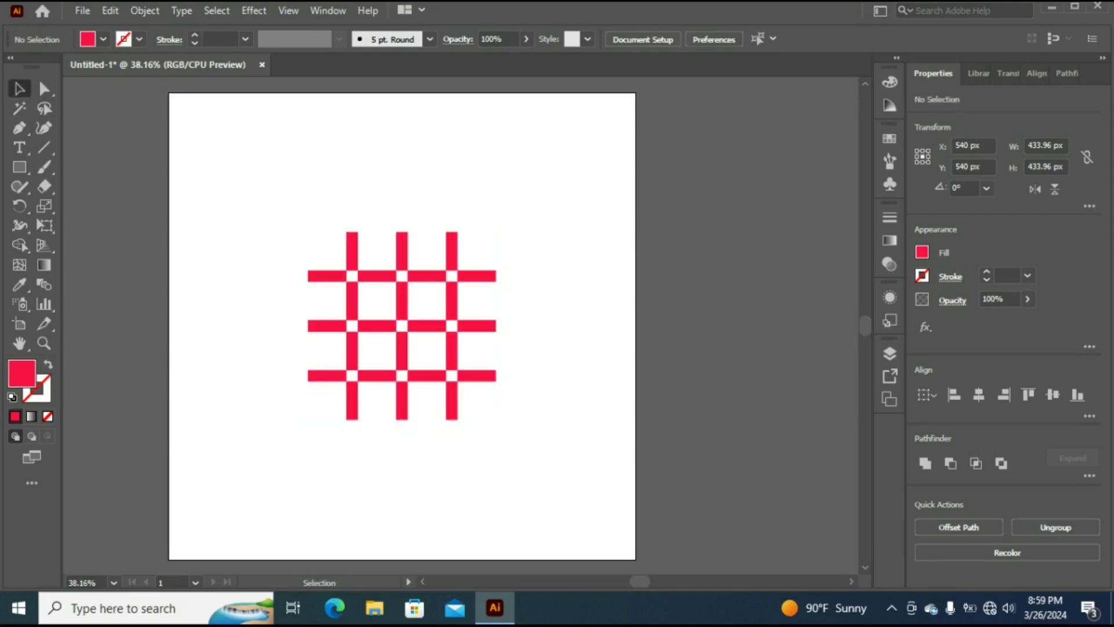